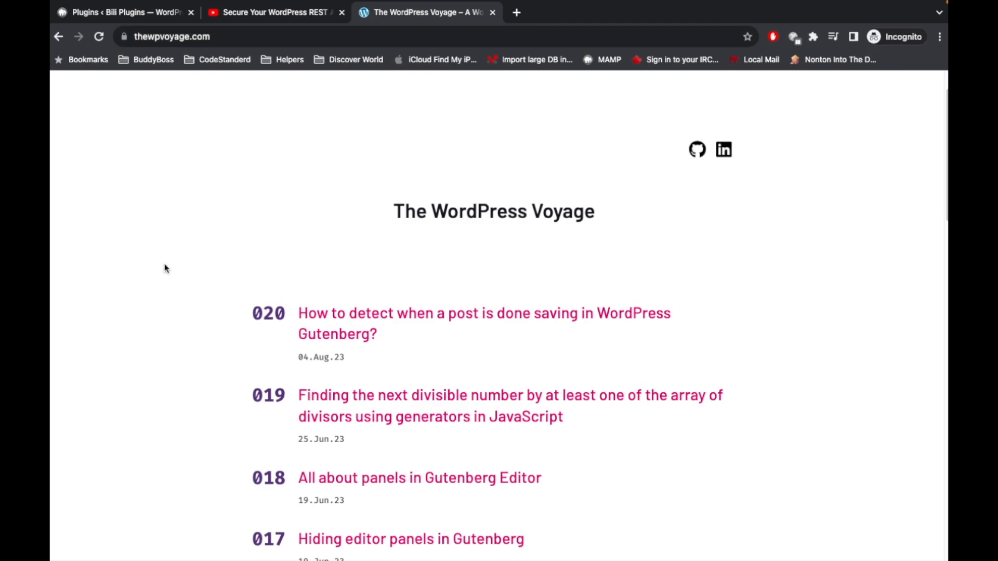
{"action": "scroll", "coordinate": [164, 263], "scroll_direction": "down", "scroll_amount": 10}
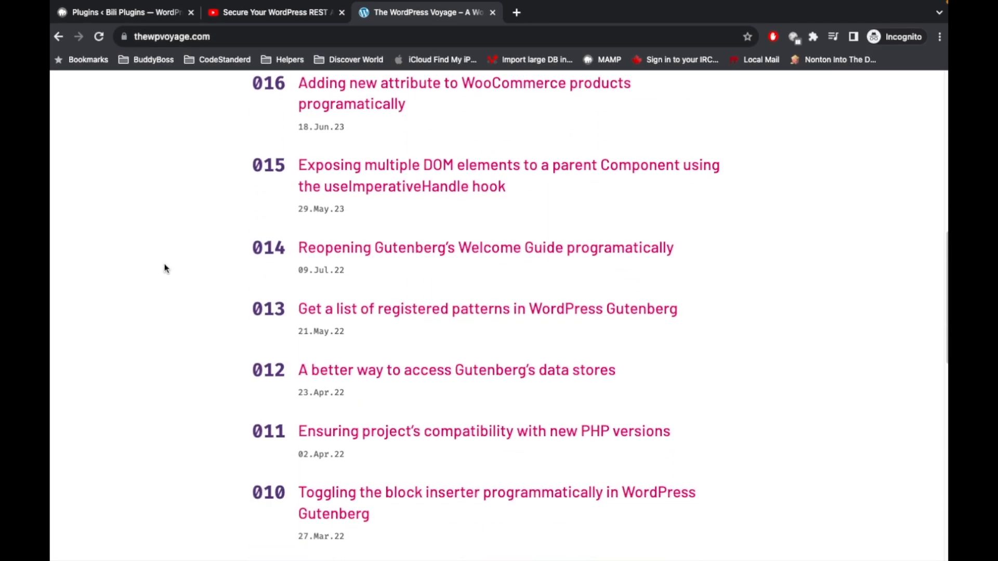
{"action": "scroll", "coordinate": [165, 263], "scroll_direction": "down", "scroll_amount": 1}
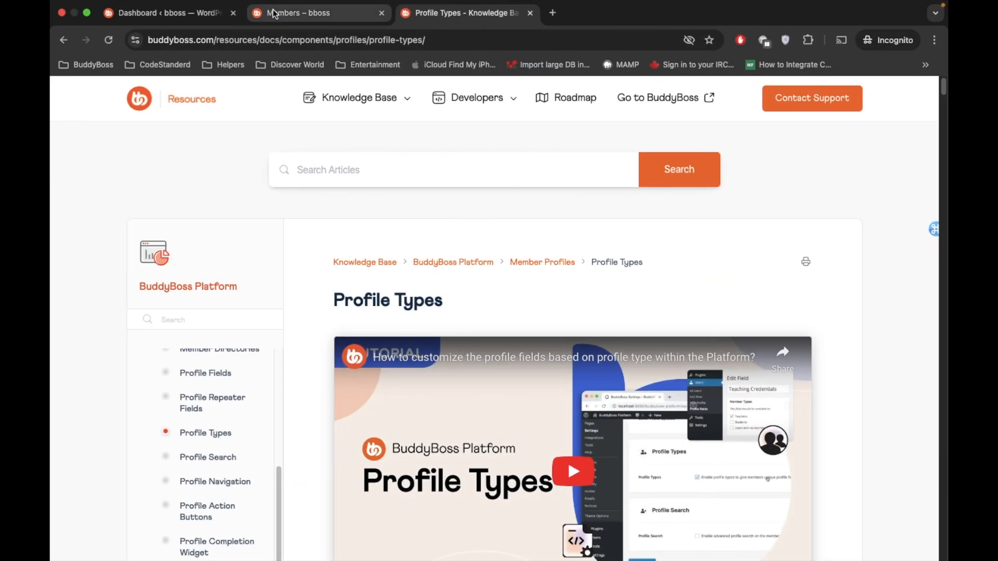
Step: Look through the member cards in the bboss site's Members directory
{"action": "left_click", "coordinate": [298, 12]}
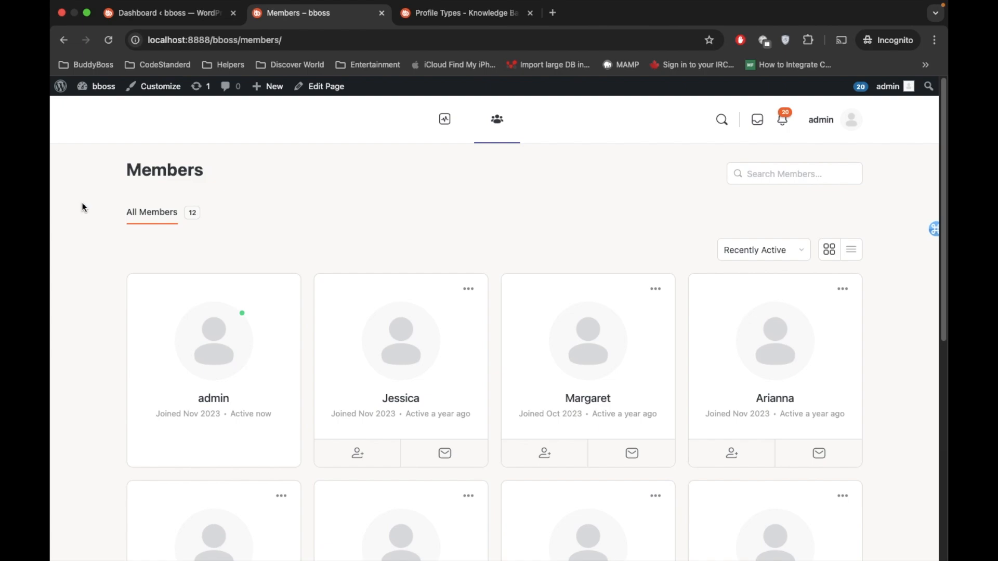
{"action": "scroll", "coordinate": [83, 207], "scroll_direction": "down", "scroll_amount": 10}
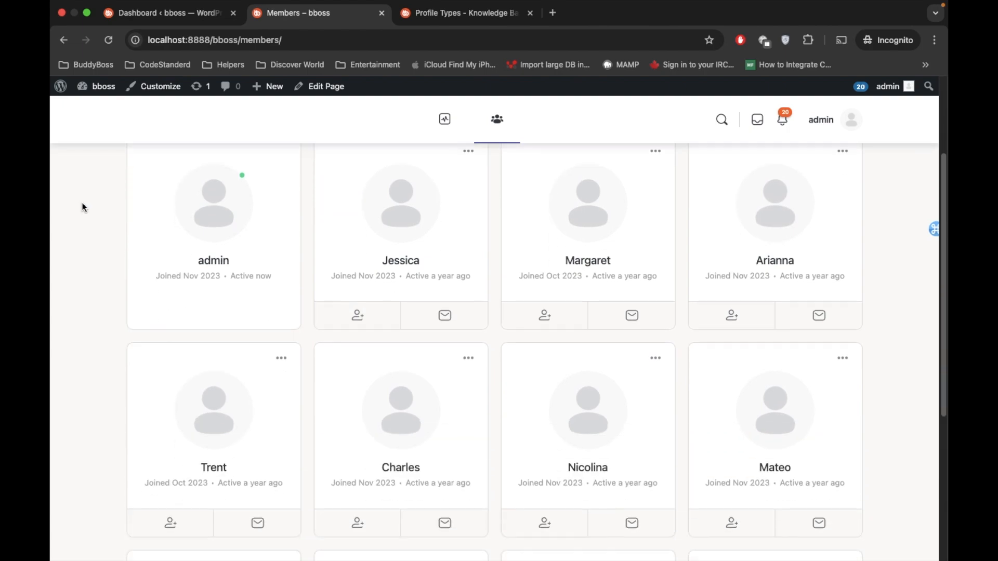
{"action": "scroll", "coordinate": [82, 207], "scroll_direction": "up", "scroll_amount": 10}
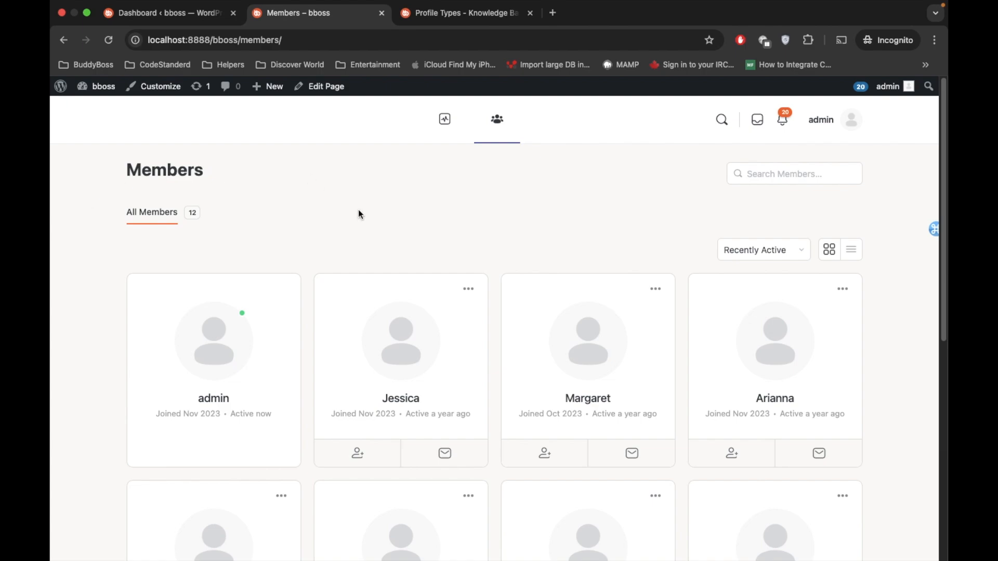
Step: Look over the WordPress admin dashboard and open the BuddyBoss profile fields page
{"action": "left_click", "coordinate": [172, 12]}
{"action": "scroll", "coordinate": [314, 163], "scroll_direction": "down", "scroll_amount": 1}
{"action": "scroll", "coordinate": [312, 164], "scroll_direction": "up", "scroll_amount": 1}
{"action": "left_click", "coordinate": [915, 157]}
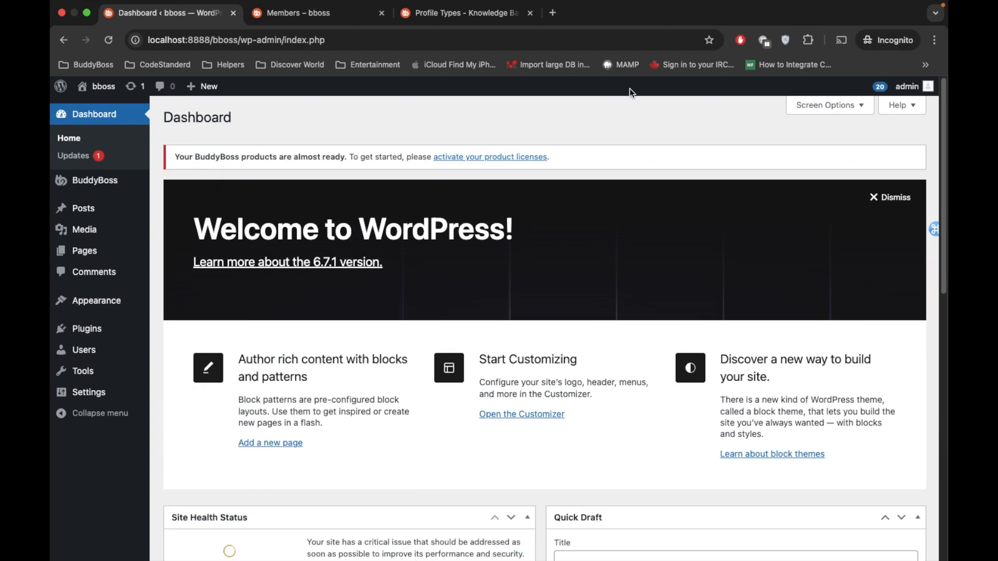
{"action": "scroll", "coordinate": [170, 168], "scroll_direction": "down", "scroll_amount": 1}
{"action": "scroll", "coordinate": [169, 167], "scroll_direction": "up", "scroll_amount": 1}
{"action": "mouse_move", "coordinate": [93, 192]}
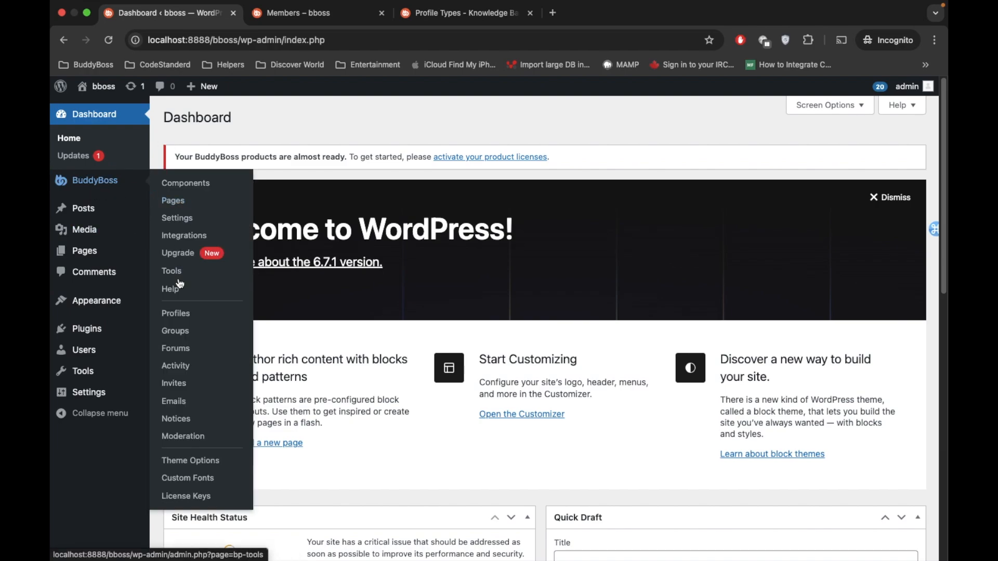
{"action": "left_click", "coordinate": [176, 315]}
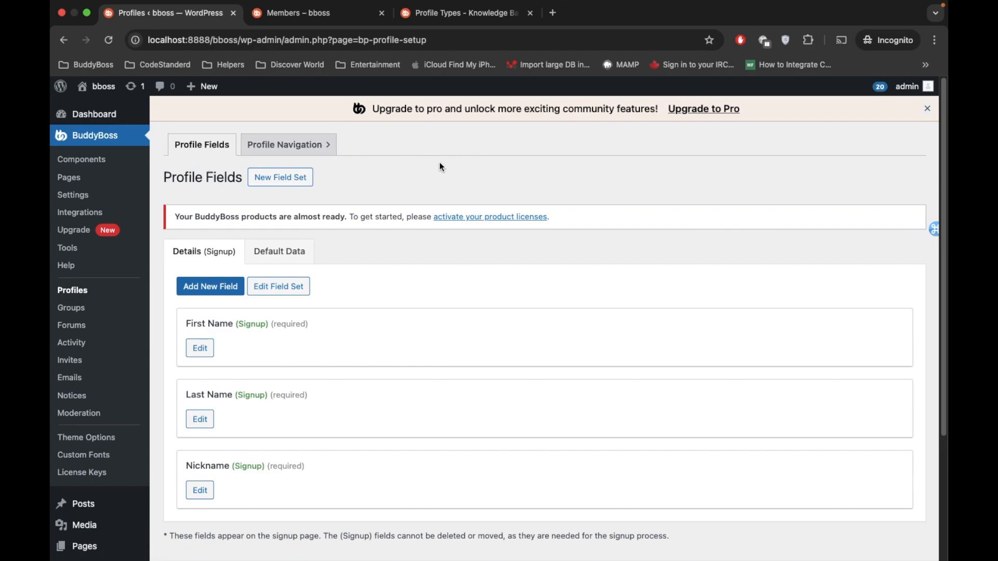
Step: Enable profile types for unique member fields and permissions in the BuddyBoss profile settings, and save the settings
{"action": "left_click", "coordinate": [75, 198]}
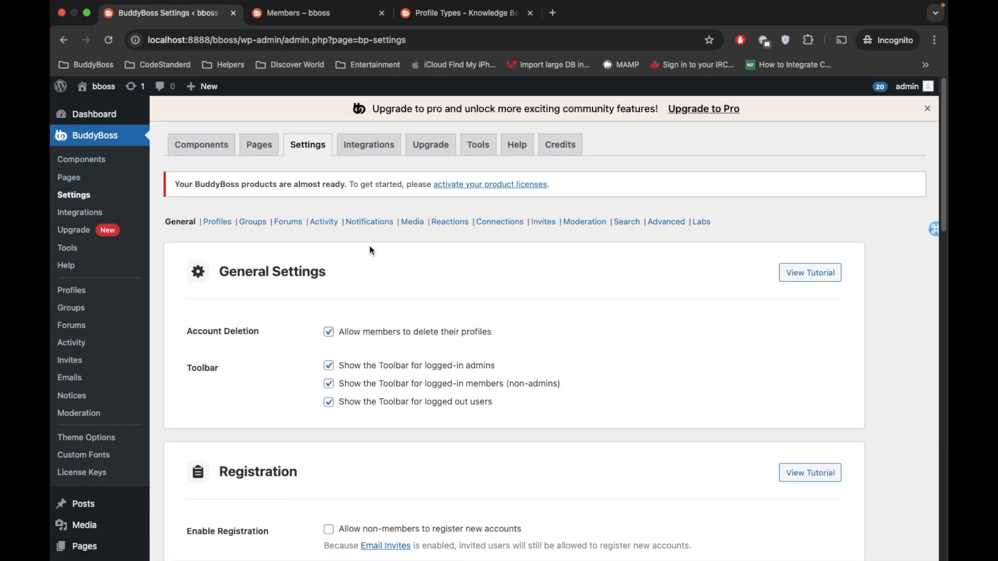
{"action": "left_click", "coordinate": [218, 222]}
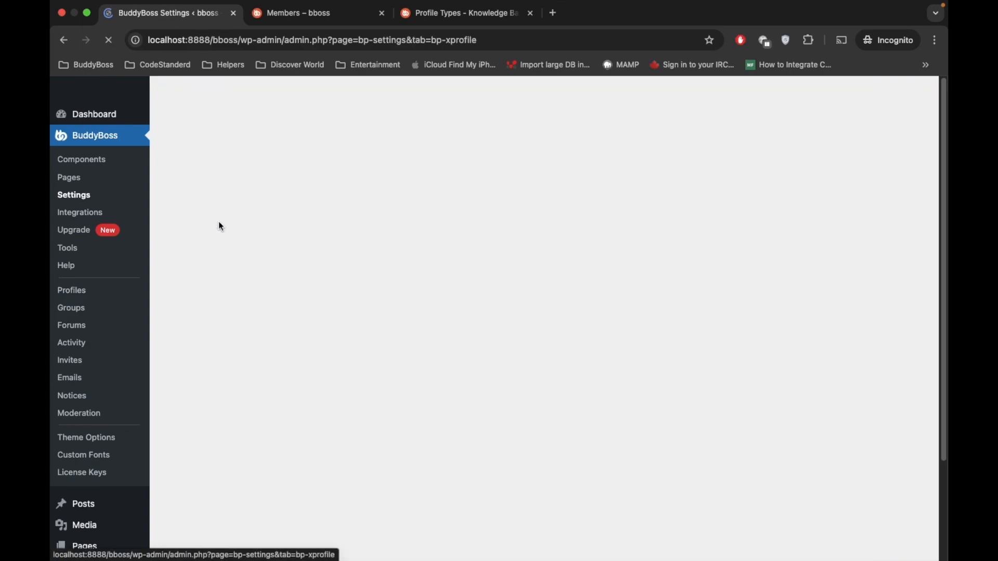
{"action": "scroll", "coordinate": [220, 226], "scroll_direction": "down", "scroll_amount": 20}
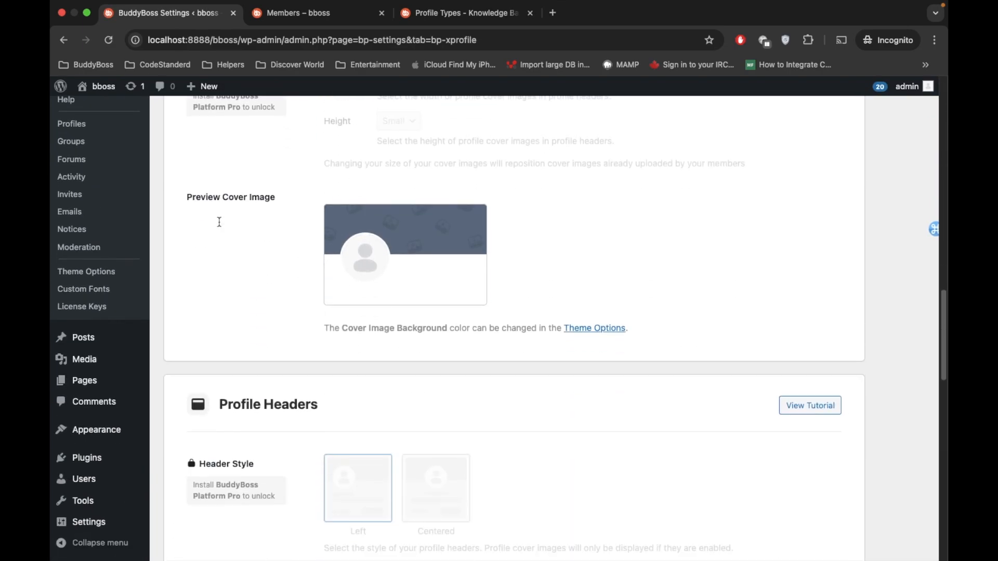
{"action": "scroll", "coordinate": [220, 226], "scroll_direction": "down", "scroll_amount": 20}
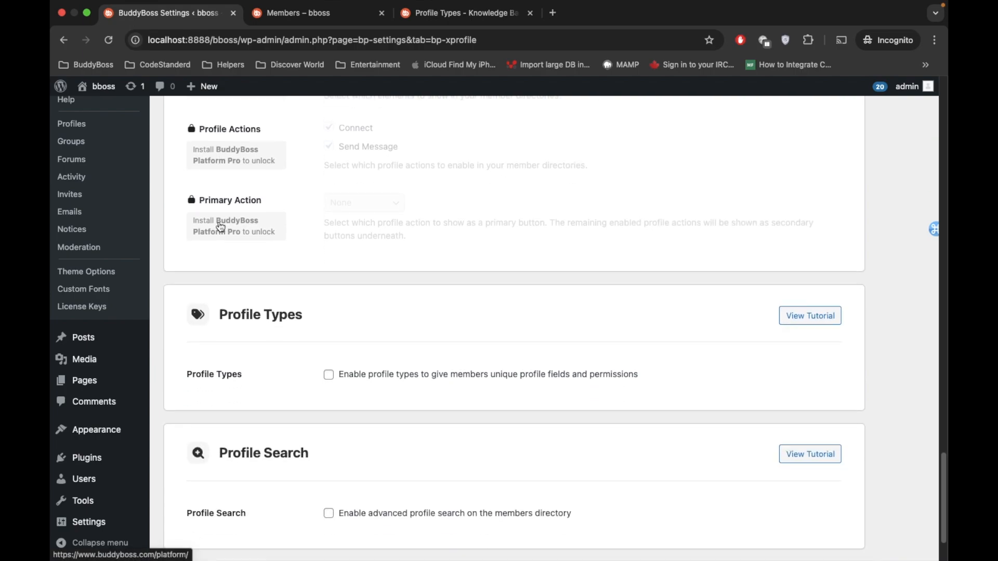
{"action": "left_click_drag", "start_coordinate": [220, 232], "coordinate": [312, 242]}
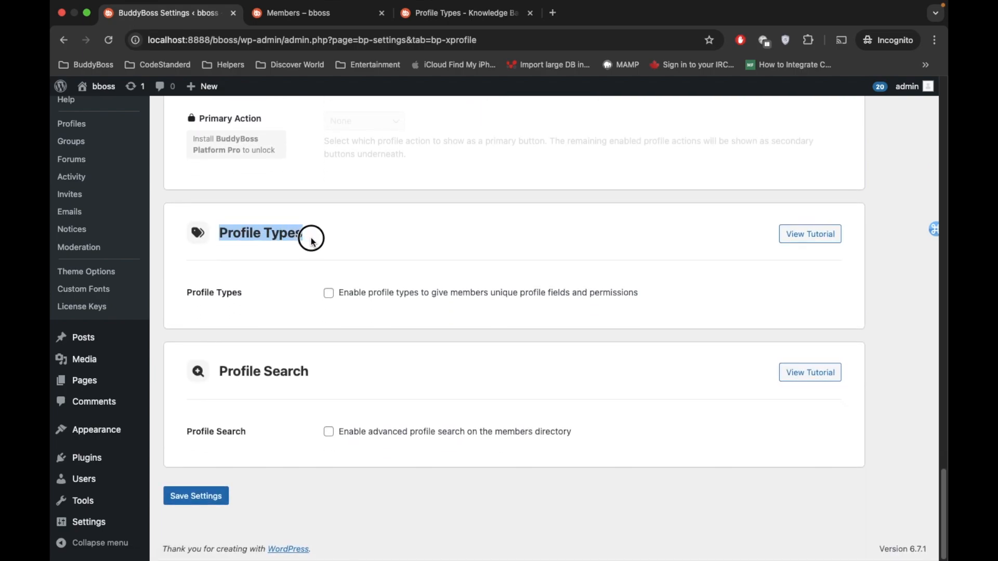
{"action": "left_click", "coordinate": [330, 296]}
{"action": "left_click", "coordinate": [195, 495]}
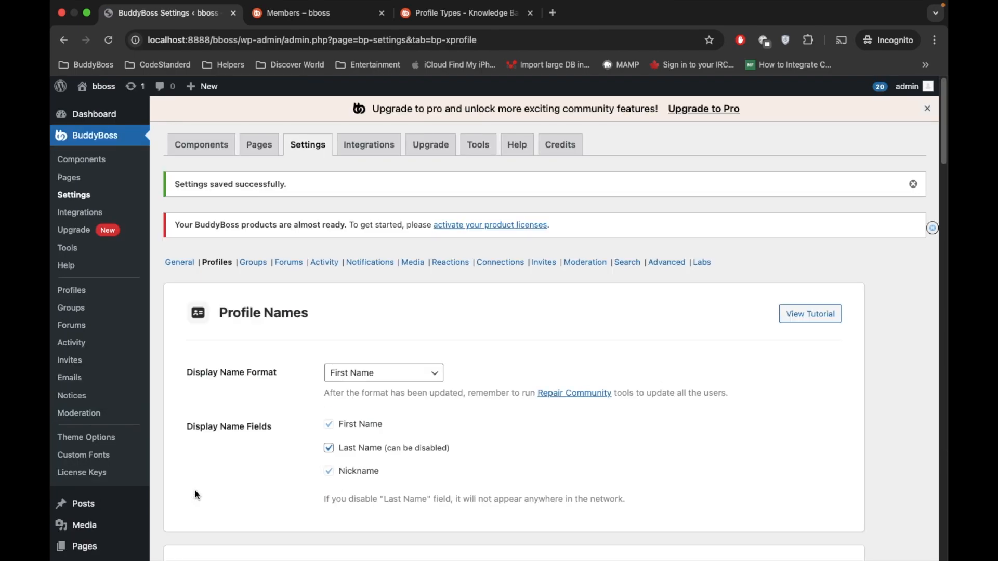
Step: Enable displaying each member's profile type on their profile page and save the settings
{"action": "scroll", "coordinate": [254, 351], "scroll_direction": "down", "scroll_amount": 15}
{"action": "scroll", "coordinate": [256, 353], "scroll_direction": "down", "scroll_amount": 10}
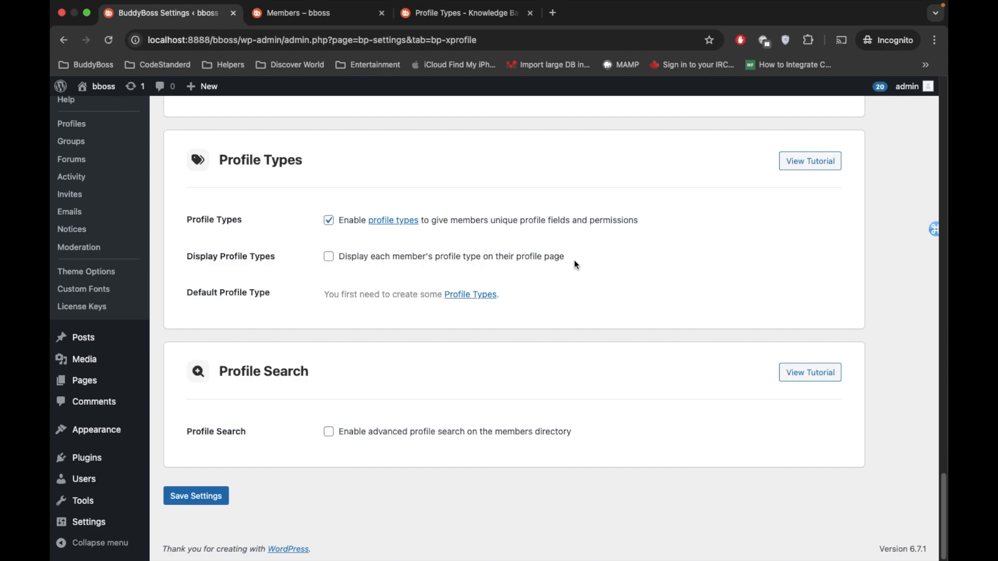
{"action": "left_click", "coordinate": [333, 261]}
{"action": "left_click", "coordinate": [184, 497]}
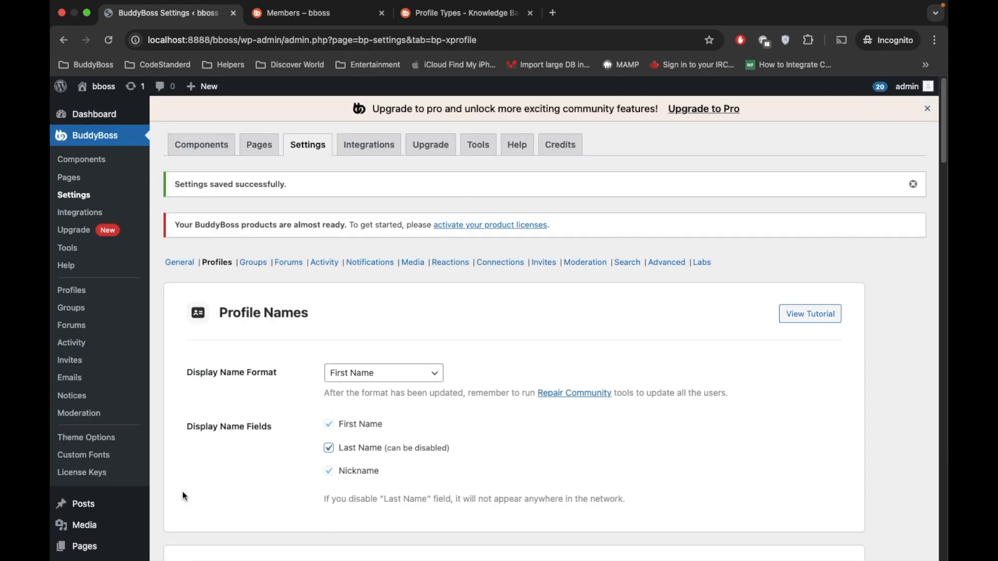
Step: Check the Default Profile Type setting and start a new profile type in the BuddyBoss profiles area
{"action": "scroll", "coordinate": [282, 284], "scroll_direction": "down", "scroll_amount": 15}
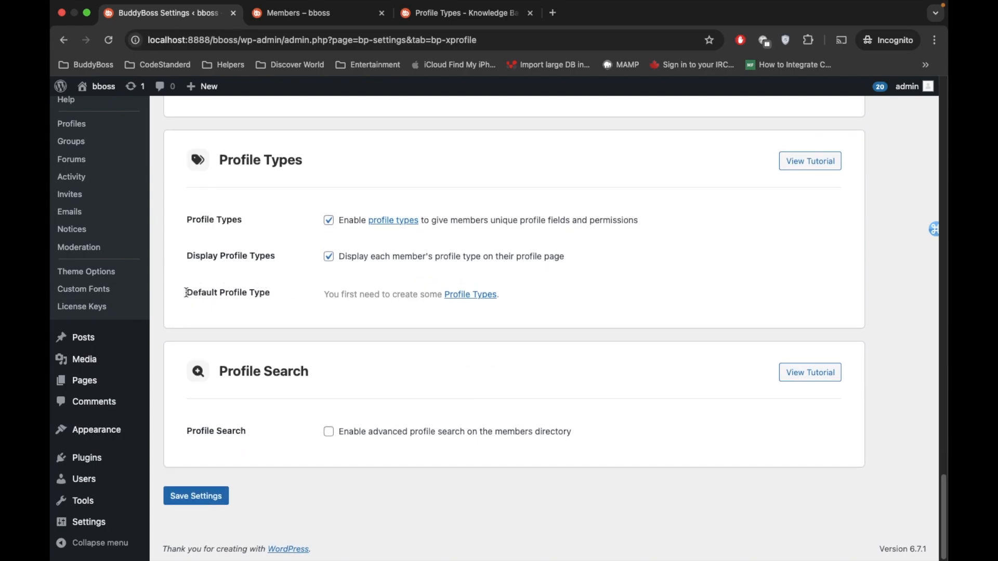
{"action": "triple_click", "coordinate": [222, 295]}
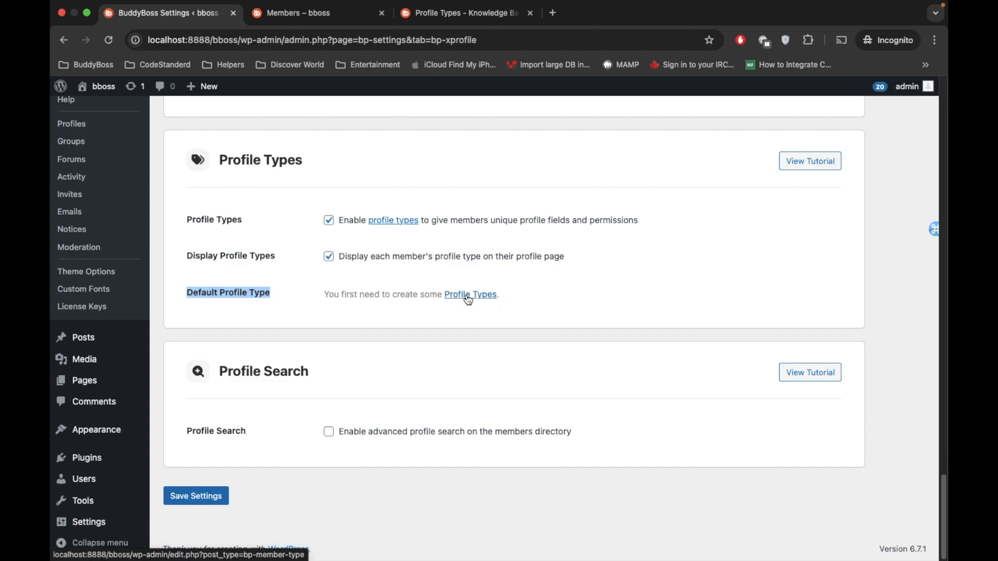
{"action": "scroll", "coordinate": [468, 300], "scroll_direction": "up", "scroll_amount": 20}
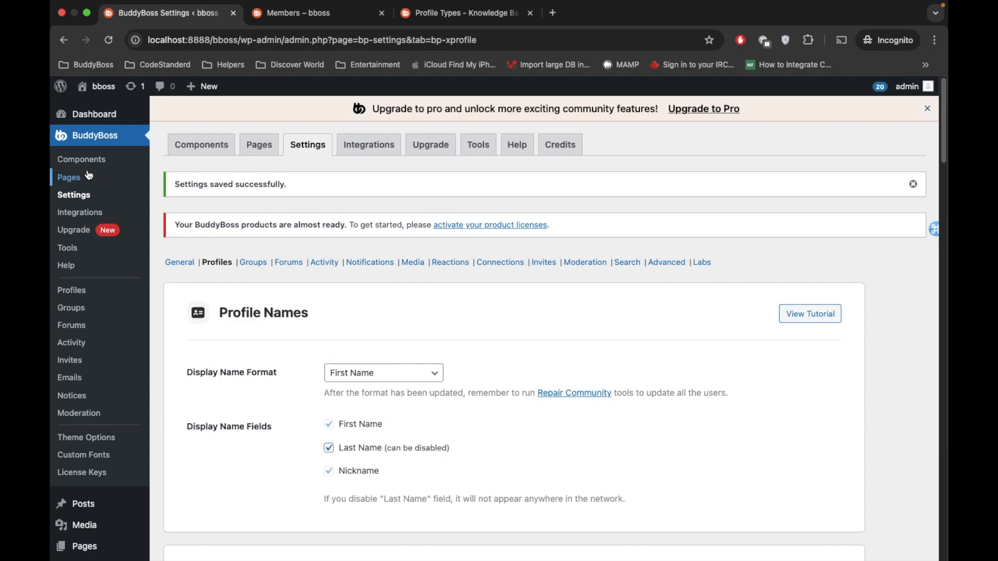
{"action": "left_click", "coordinate": [80, 295]}
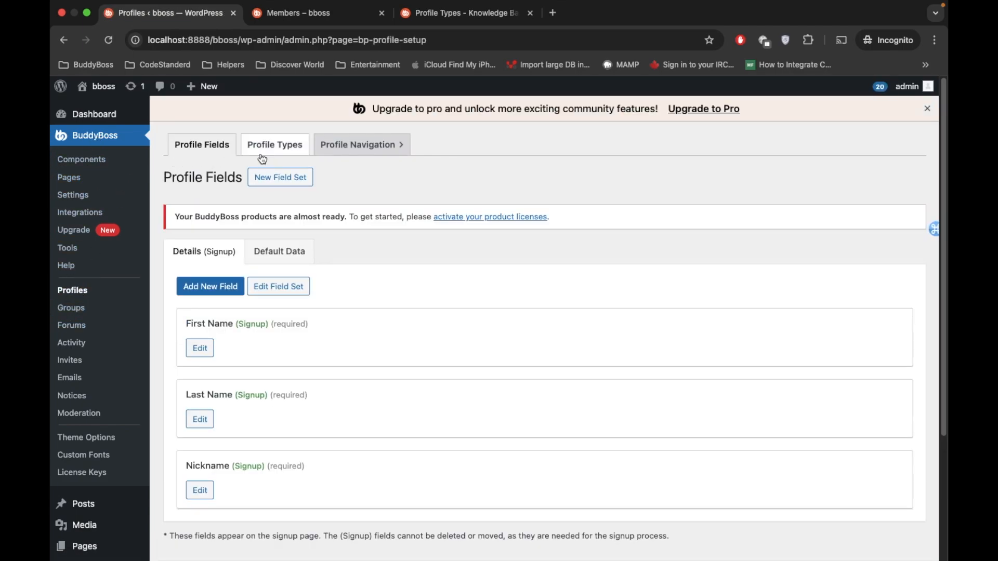
{"action": "left_click", "coordinate": [271, 149]}
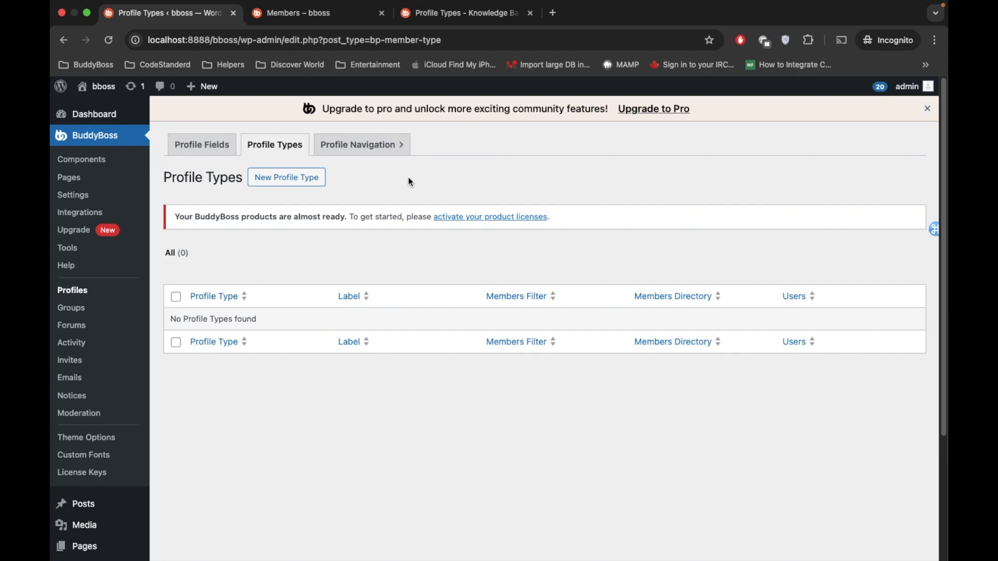
{"action": "left_click", "coordinate": [306, 178]}
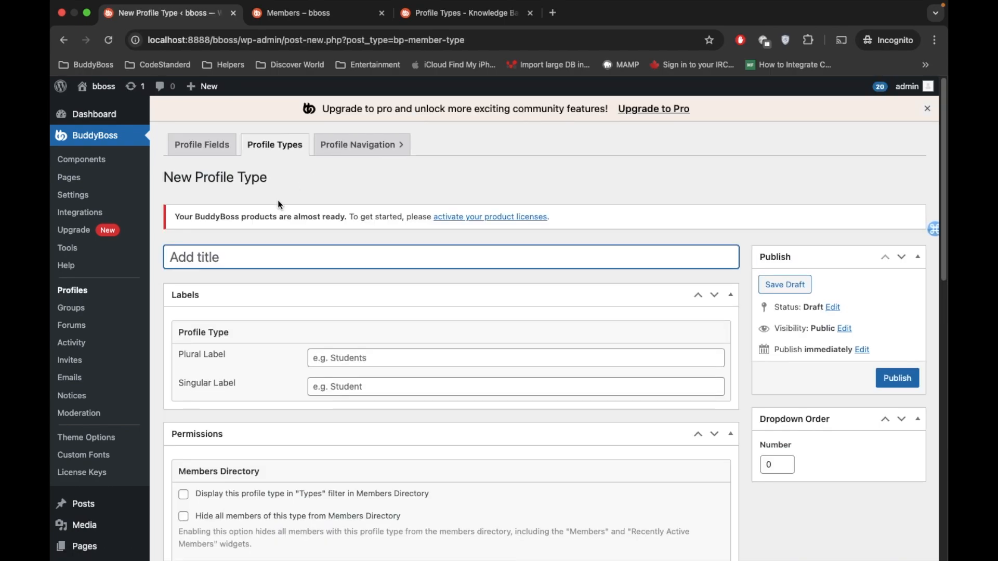
Step: Title the new profile type Teacher, with the plural label Teachers and the singular label Teacher
{"action": "type", "text": "Teacher"}
{"action": "scroll", "coordinate": [291, 311], "scroll_direction": "down", "scroll_amount": 2}
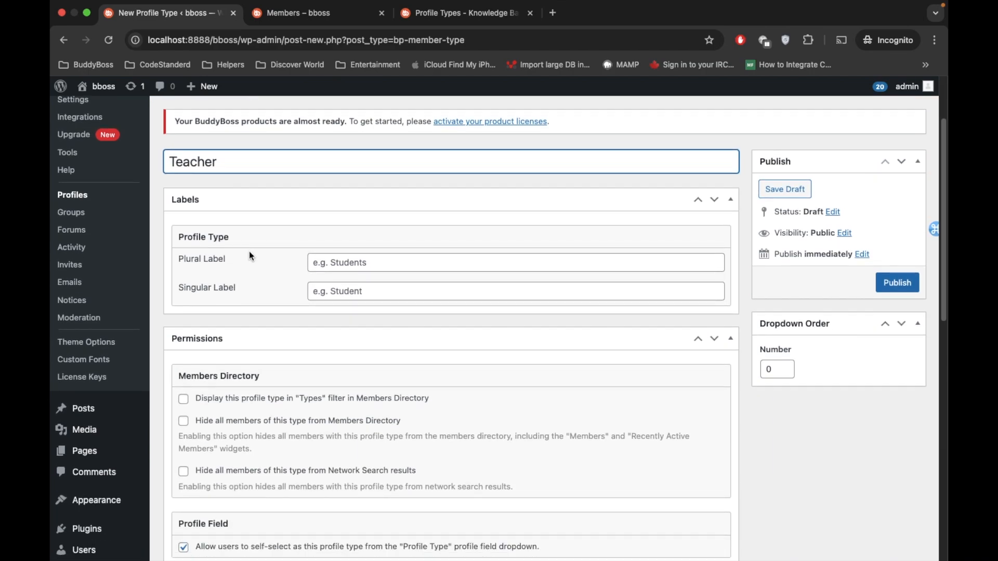
{"action": "left_click", "coordinate": [335, 262]}
{"action": "type", "text": "T"}
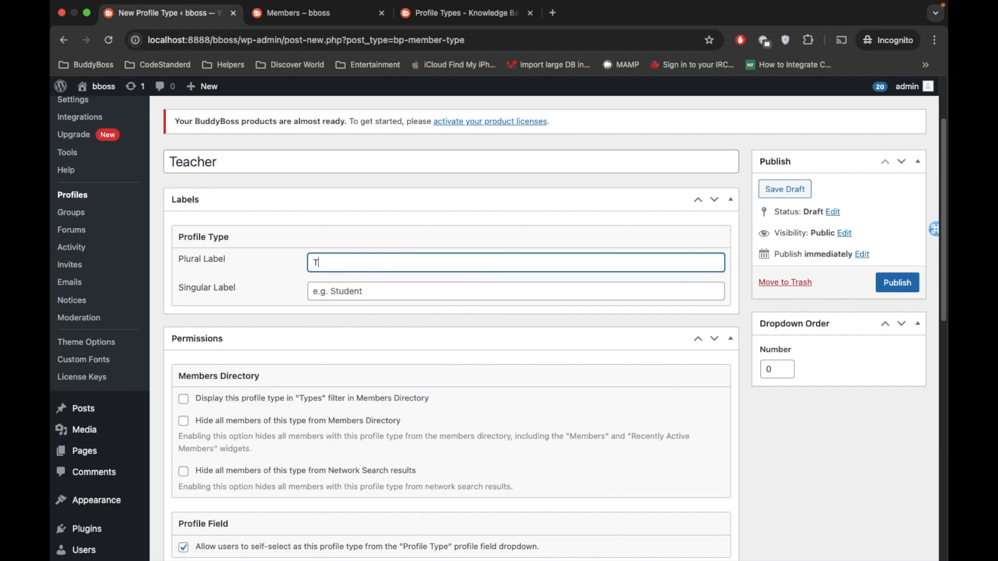
{"action": "type", "text": "eachers"}
{"action": "double_click", "coordinate": [349, 264]}
{"action": "key", "text": "ctrl+c"}
{"action": "left_click", "coordinate": [345, 285]}
{"action": "key", "text": "ctrl+v"}
{"action": "key", "text": "BackSpace"}
{"action": "left_click", "coordinate": [287, 310]}
Step: Check the site's Members directory, and enable displaying the Teacher profile type in its "Types" filter
{"action": "scroll", "coordinate": [287, 311], "scroll_direction": "down", "scroll_amount": 1}
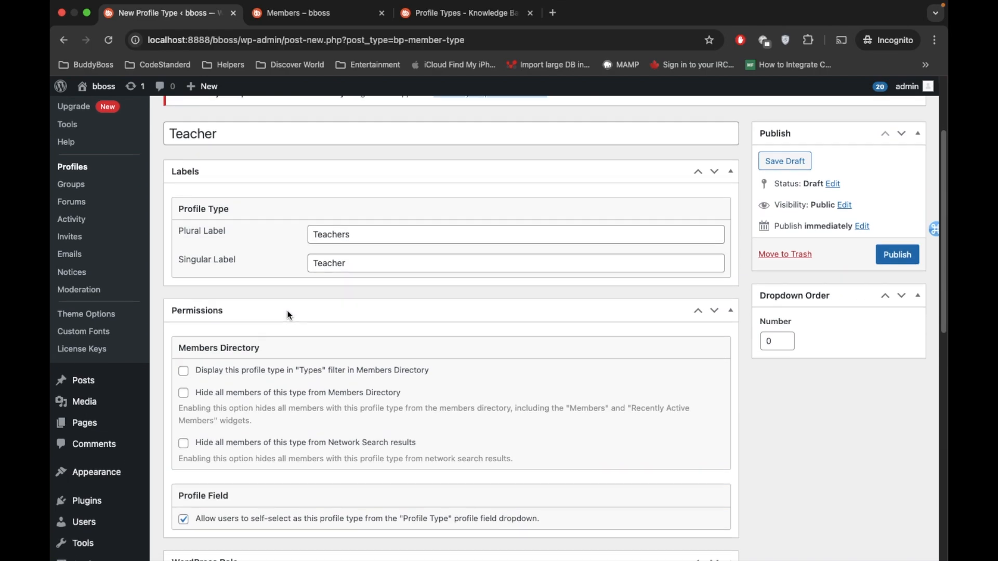
{"action": "scroll", "coordinate": [286, 311], "scroll_direction": "down", "scroll_amount": 2}
{"action": "scroll", "coordinate": [289, 315], "scroll_direction": "down", "scroll_amount": 1}
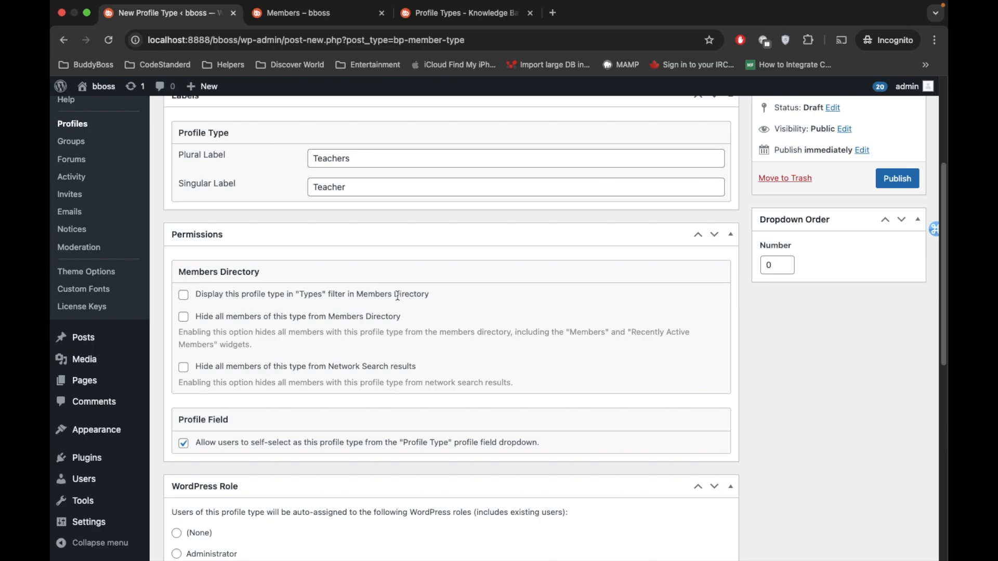
{"action": "left_click", "coordinate": [301, 13]}
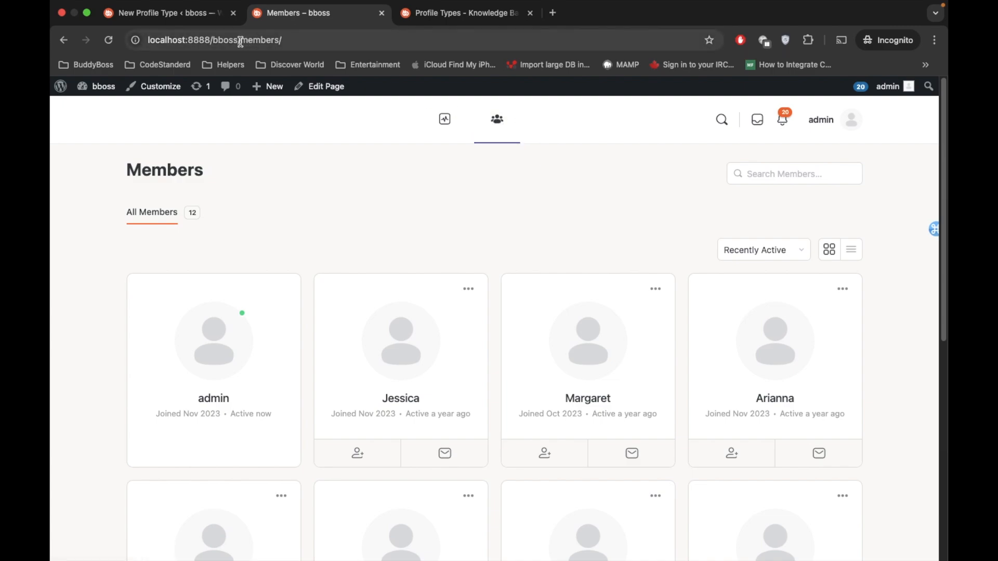
{"action": "left_click", "coordinate": [259, 41]}
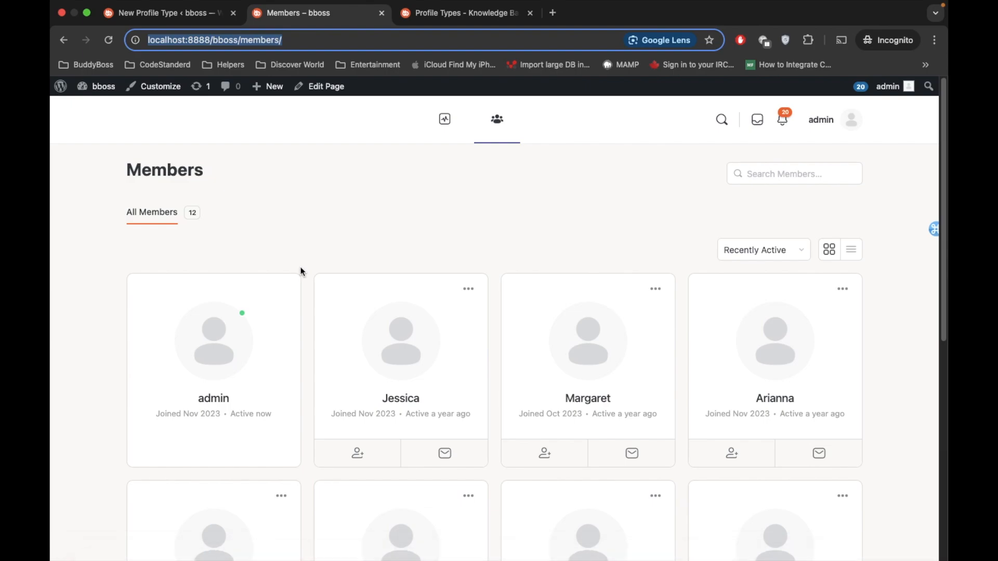
{"action": "scroll", "coordinate": [301, 269], "scroll_direction": "down", "scroll_amount": 7}
{"action": "scroll", "coordinate": [301, 270], "scroll_direction": "up", "scroll_amount": 10}
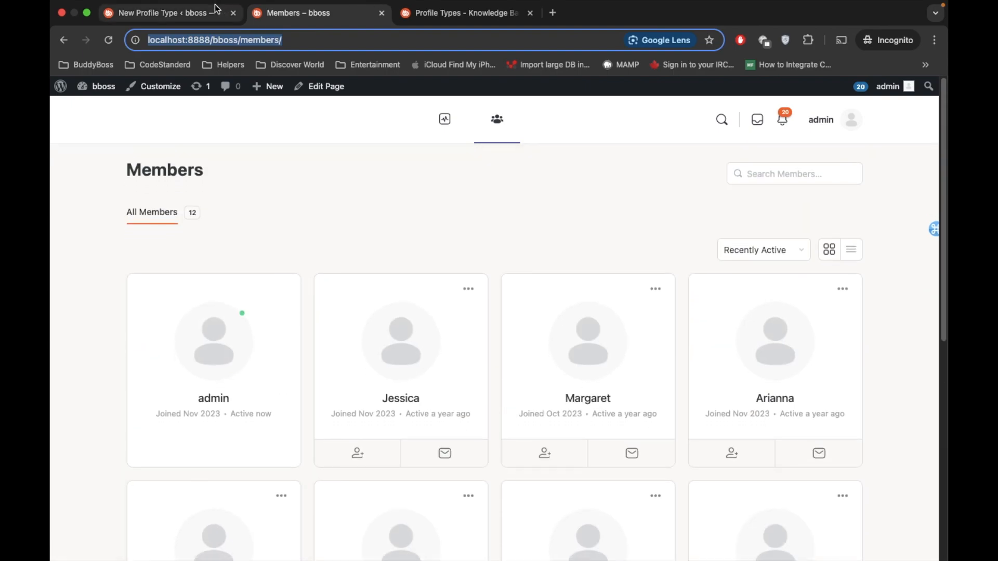
{"action": "left_click", "coordinate": [200, 15]}
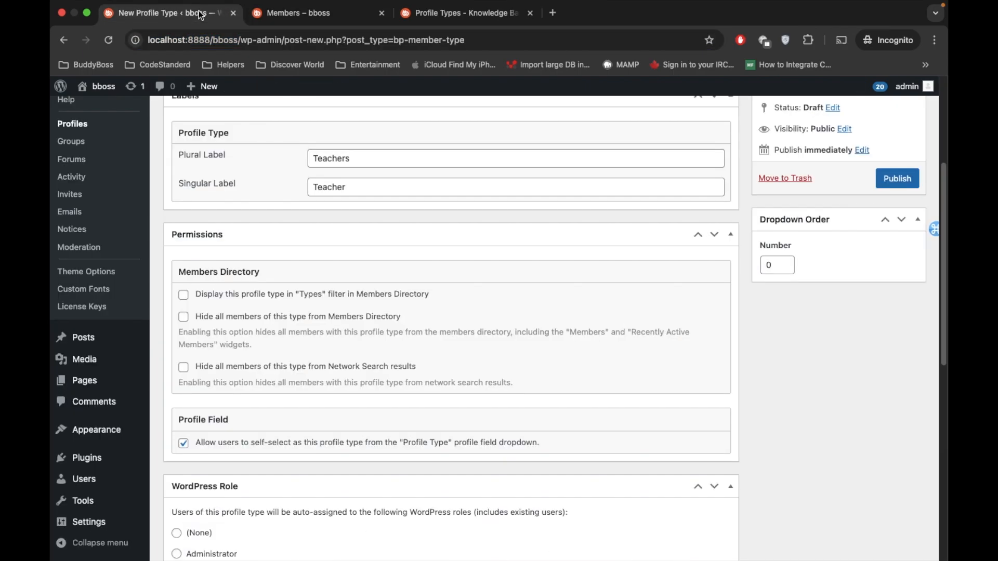
{"action": "left_click", "coordinate": [183, 296]}
Step: Review the Members Directory permissions for the Teacher type and disallow users from self-selecting it as their profile type
{"action": "scroll", "coordinate": [270, 299], "scroll_direction": "down", "scroll_amount": 3}
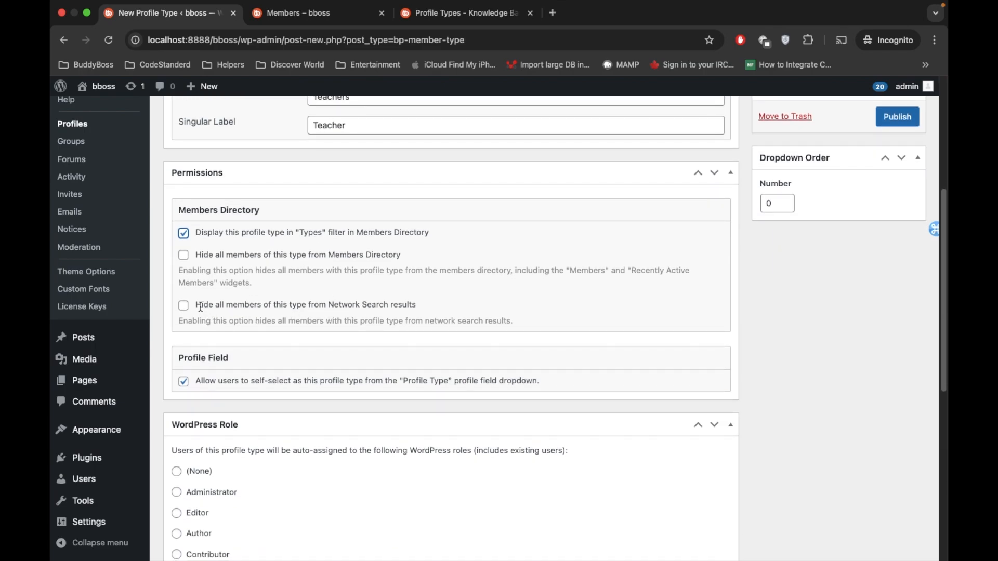
{"action": "left_click_drag", "start_coordinate": [197, 305], "coordinate": [337, 309]}
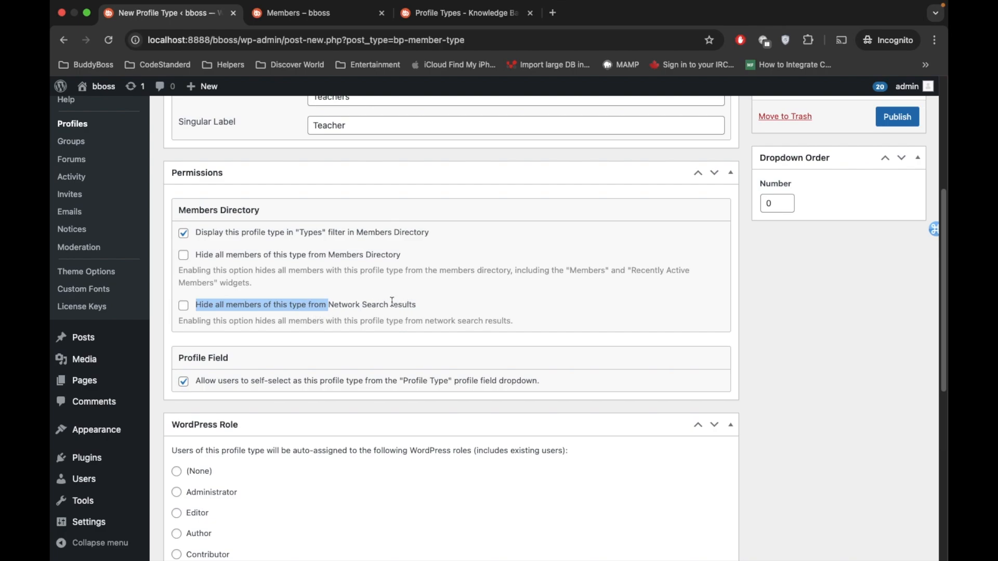
{"action": "scroll", "coordinate": [360, 305], "scroll_direction": "down", "scroll_amount": 3}
{"action": "scroll", "coordinate": [359, 306], "scroll_direction": "up", "scroll_amount": 3}
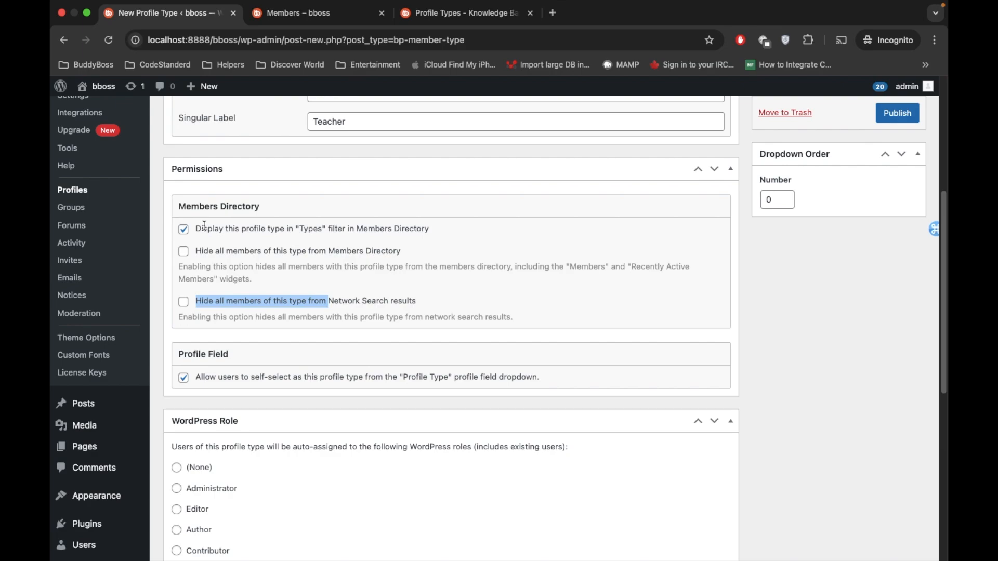
{"action": "left_click_drag", "start_coordinate": [210, 232], "coordinate": [293, 229]}
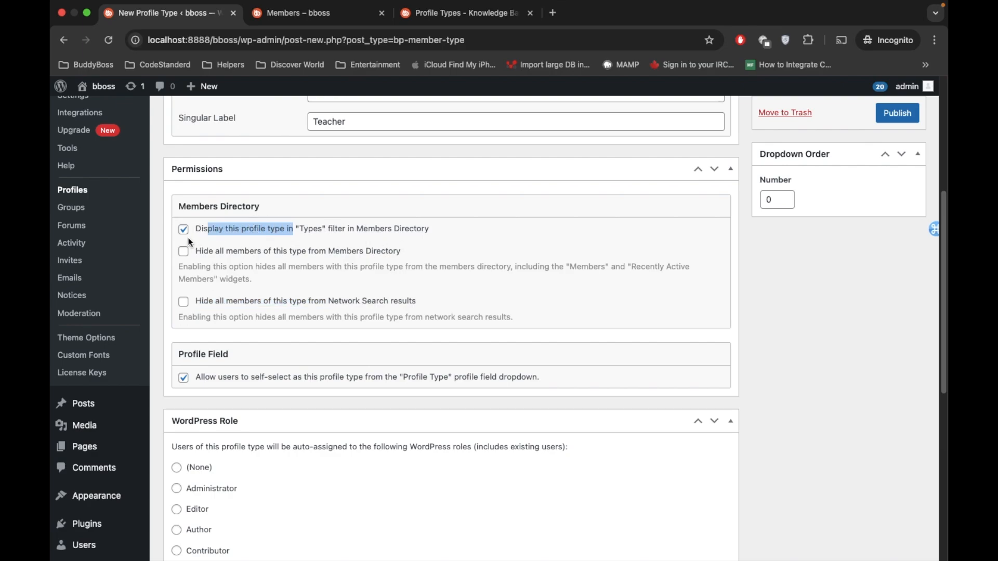
{"action": "scroll", "coordinate": [212, 207], "scroll_direction": "down", "scroll_amount": 5}
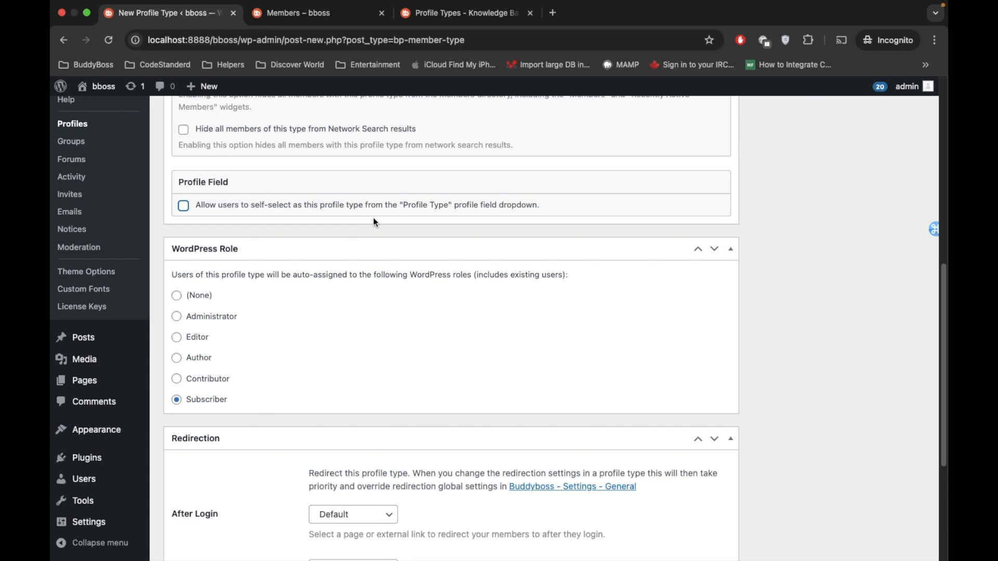
Step: Review the Teacher type's WordPress Role and Redirection settings, including the available After Login redirect options
{"action": "scroll", "coordinate": [373, 218], "scroll_direction": "up", "scroll_amount": 3}
{"action": "scroll", "coordinate": [373, 219], "scroll_direction": "down", "scroll_amount": 6}
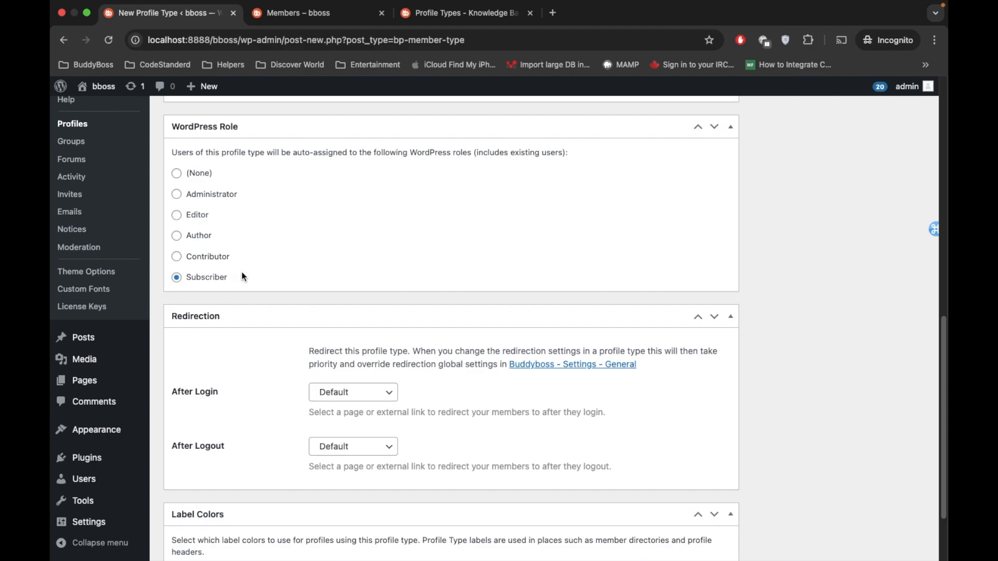
{"action": "scroll", "coordinate": [242, 272], "scroll_direction": "down", "scroll_amount": 3}
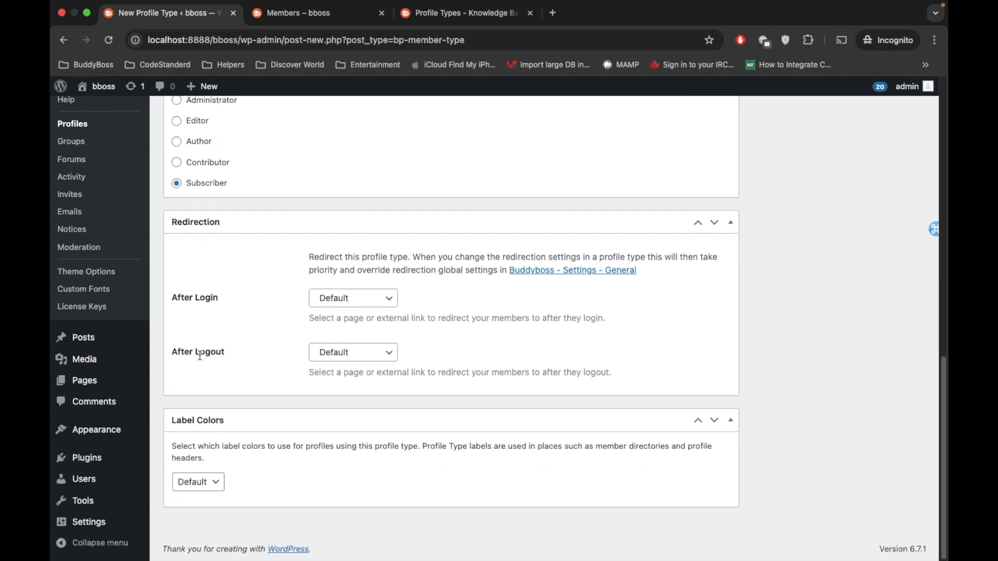
{"action": "left_click", "coordinate": [356, 304]}
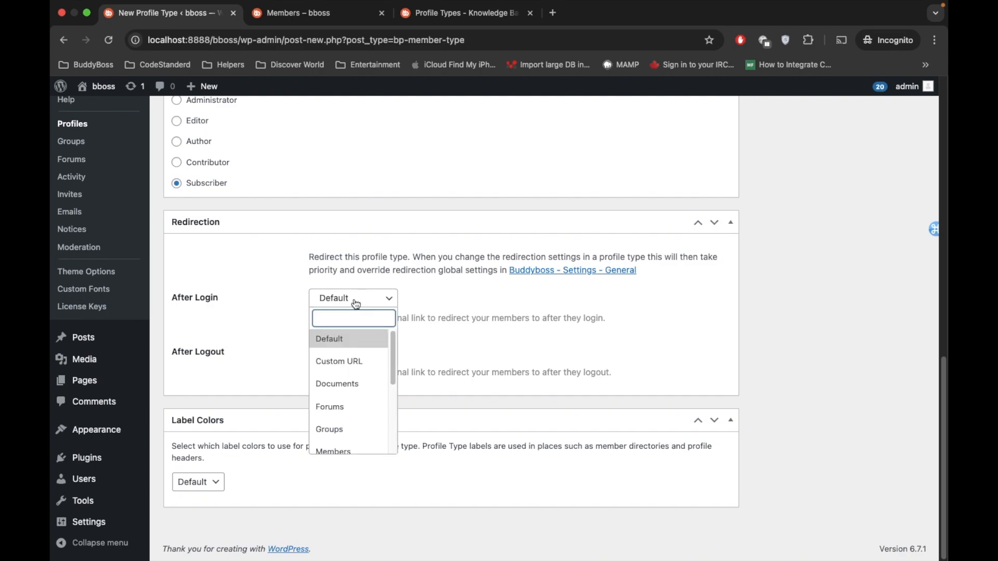
{"action": "left_click", "coordinate": [251, 308]}
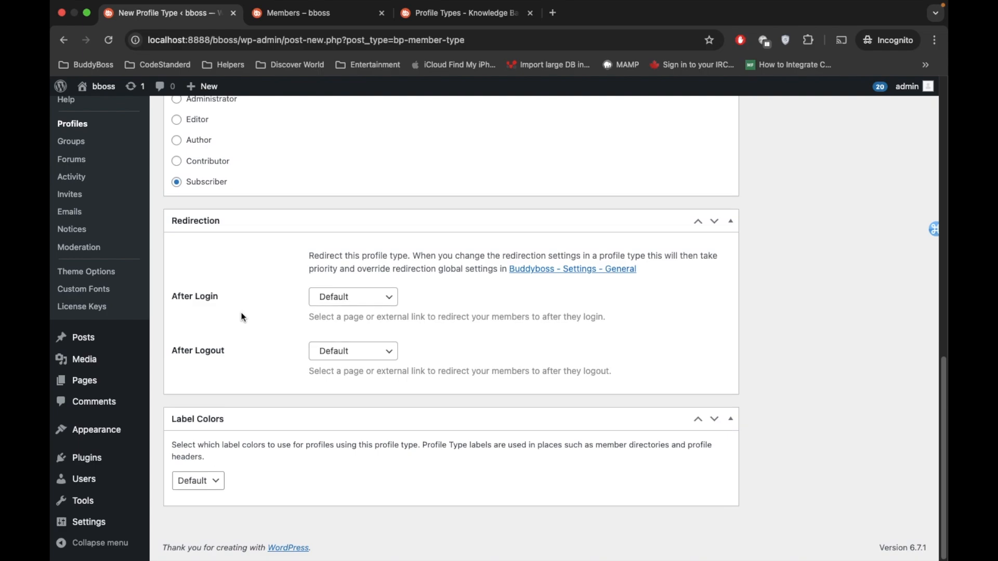
{"action": "scroll", "coordinate": [241, 313], "scroll_direction": "up", "scroll_amount": 3}
{"action": "scroll", "coordinate": [241, 312], "scroll_direction": "down", "scroll_amount": 3}
{"action": "scroll", "coordinate": [262, 323], "scroll_direction": "down", "scroll_amount": 1}
Step: Set the Teacher type's label colors to Custom with the red background color #dd3333
{"action": "left_click", "coordinate": [213, 480]}
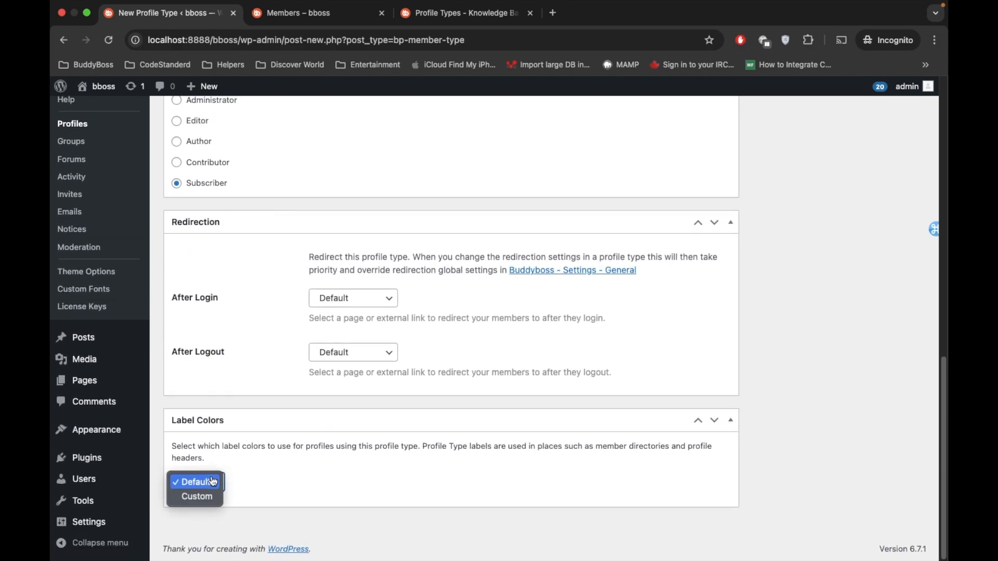
{"action": "left_click", "coordinate": [196, 495]}
{"action": "scroll", "coordinate": [386, 429], "scroll_direction": "down", "scroll_amount": 2}
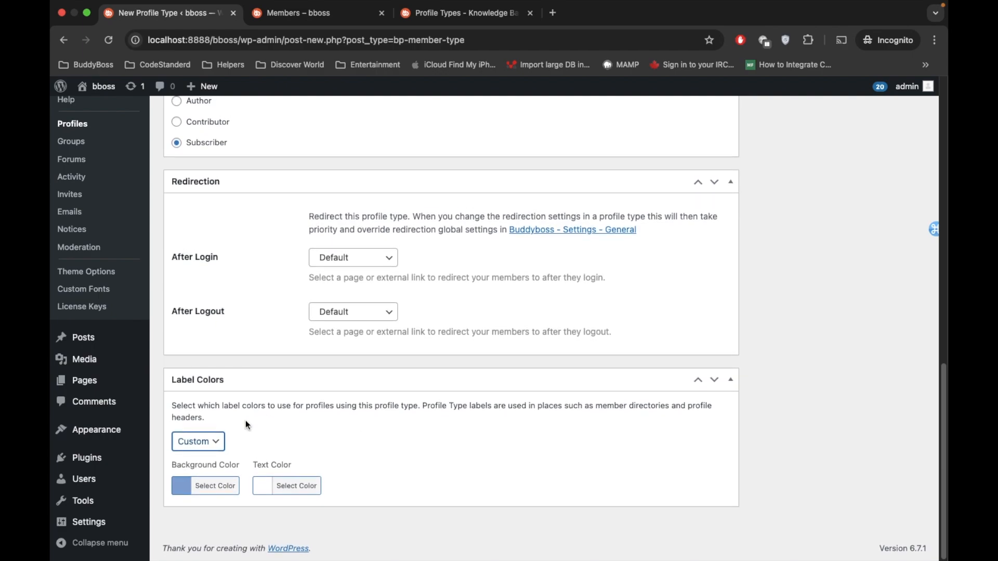
{"action": "left_click", "coordinate": [211, 485]}
{"action": "scroll", "coordinate": [349, 359], "scroll_direction": "down", "scroll_amount": 3}
{"action": "scroll", "coordinate": [348, 359], "scroll_direction": "down", "scroll_amount": 2}
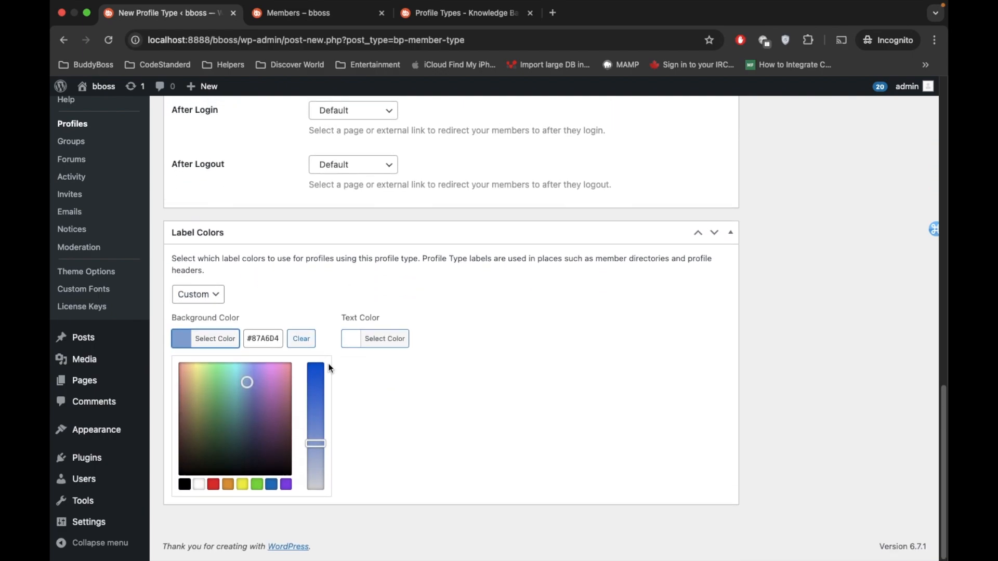
{"action": "left_click", "coordinate": [214, 487]}
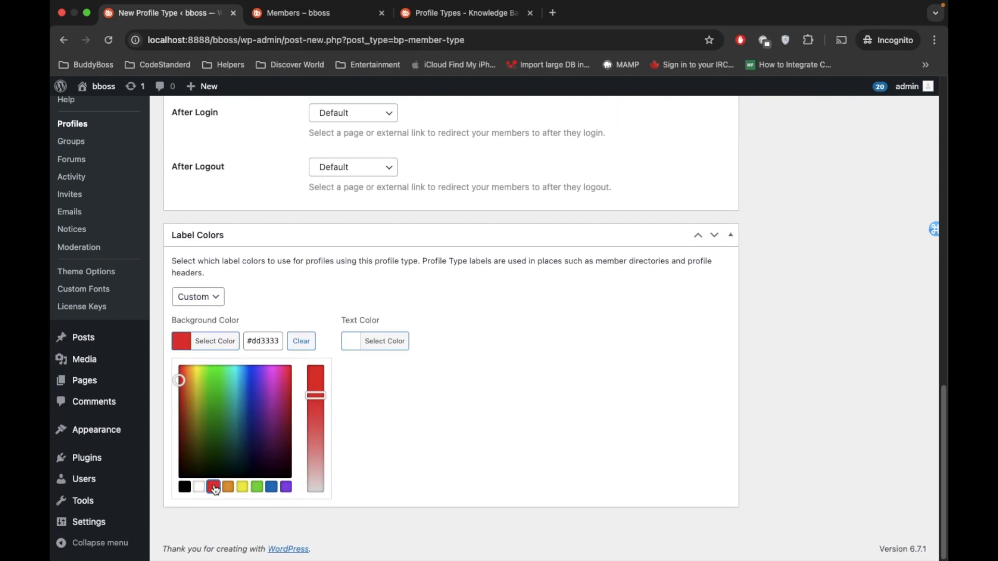
{"action": "left_click", "coordinate": [367, 388]}
Step: Publish the Teacher profile type and return to the list of profile types
{"action": "scroll", "coordinate": [498, 414], "scroll_direction": "up", "scroll_amount": 10}
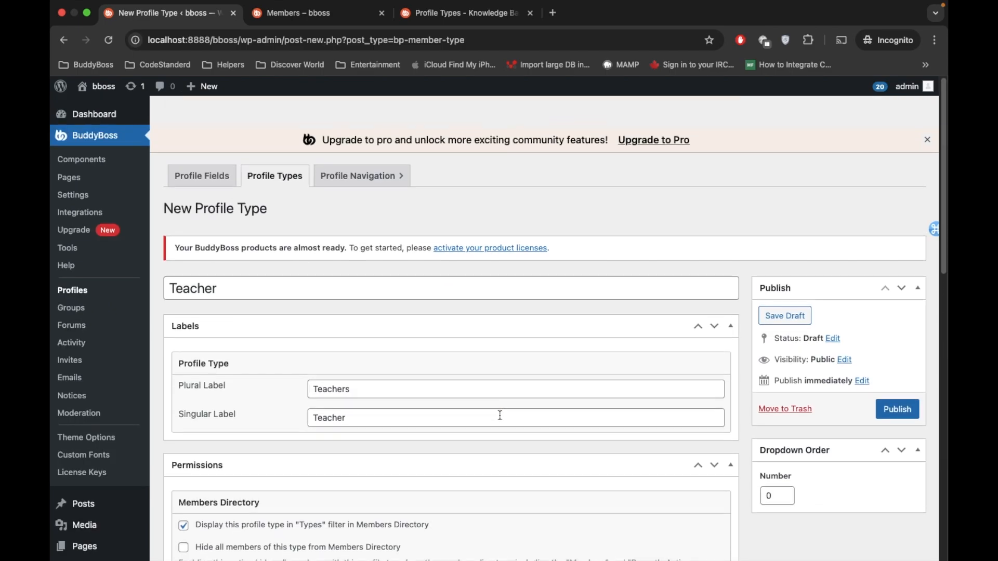
{"action": "left_click", "coordinate": [884, 378]}
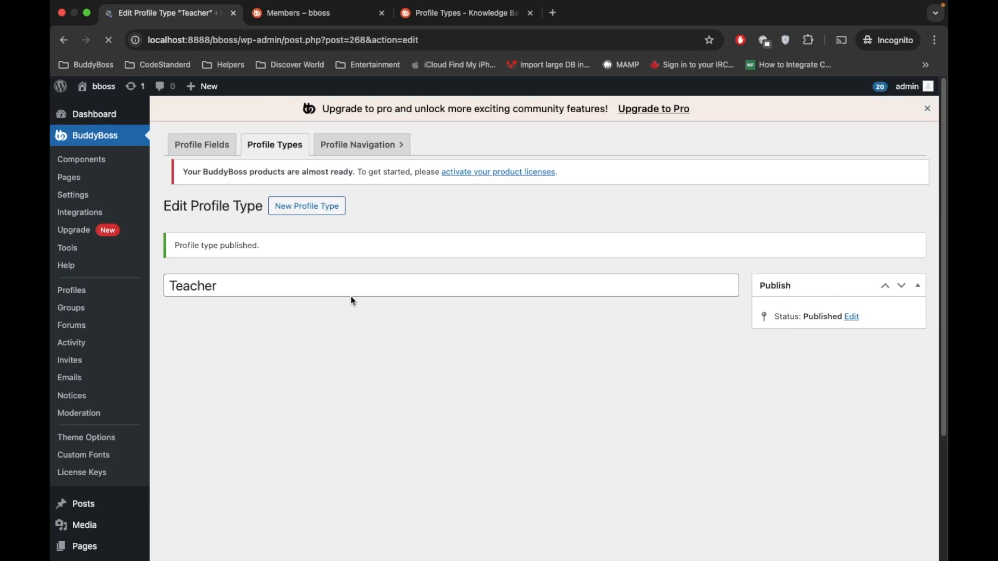
{"action": "left_click", "coordinate": [268, 150]}
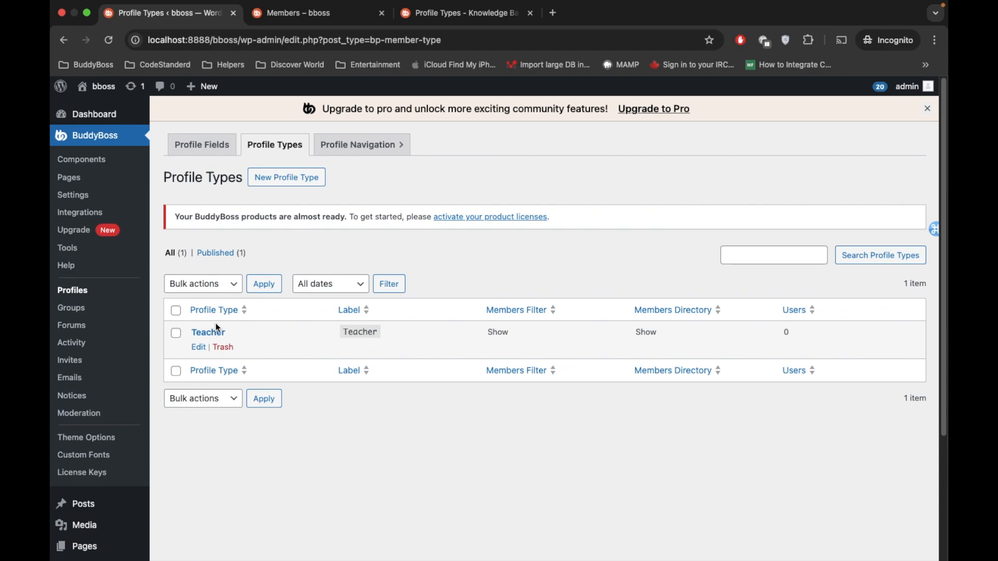
Step: Create a new profile type titled Student, with the plural label Students and the singular label Student
{"action": "left_click", "coordinate": [296, 188]}
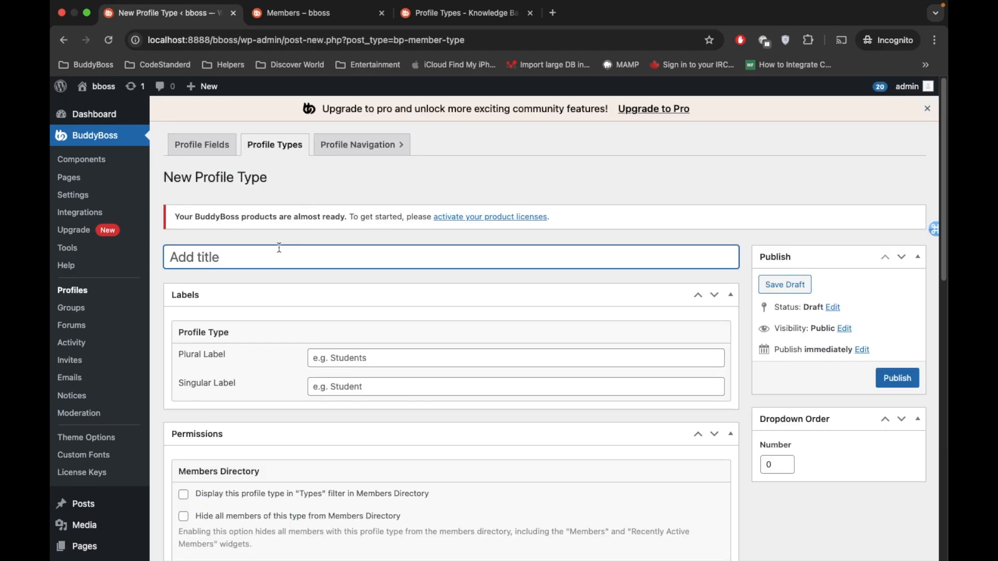
{"action": "type", "text": "Student"}
{"action": "scroll", "coordinate": [395, 244], "scroll_direction": "down", "scroll_amount": 3}
{"action": "left_click", "coordinate": [384, 256]}
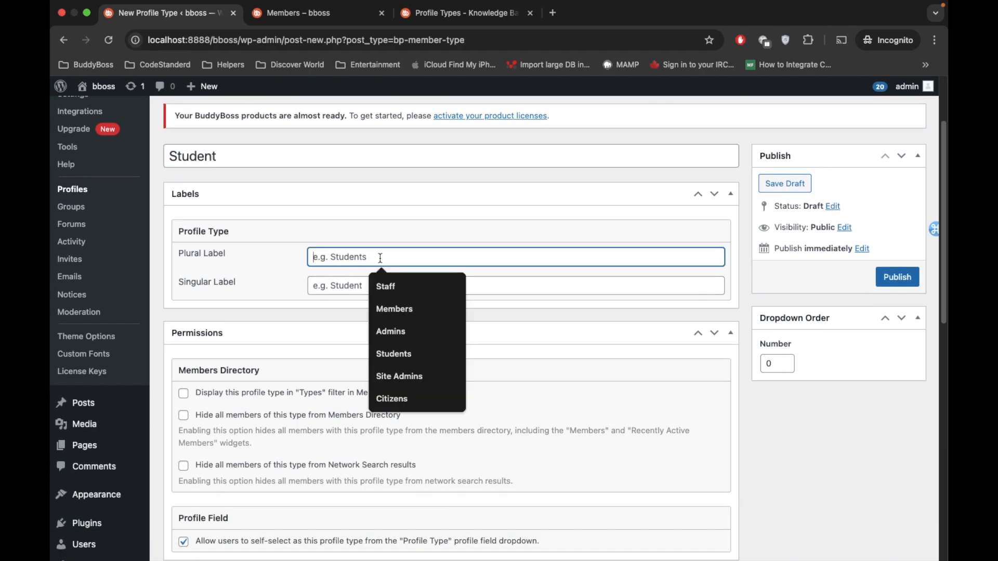
{"action": "type", "text": "Stude"}
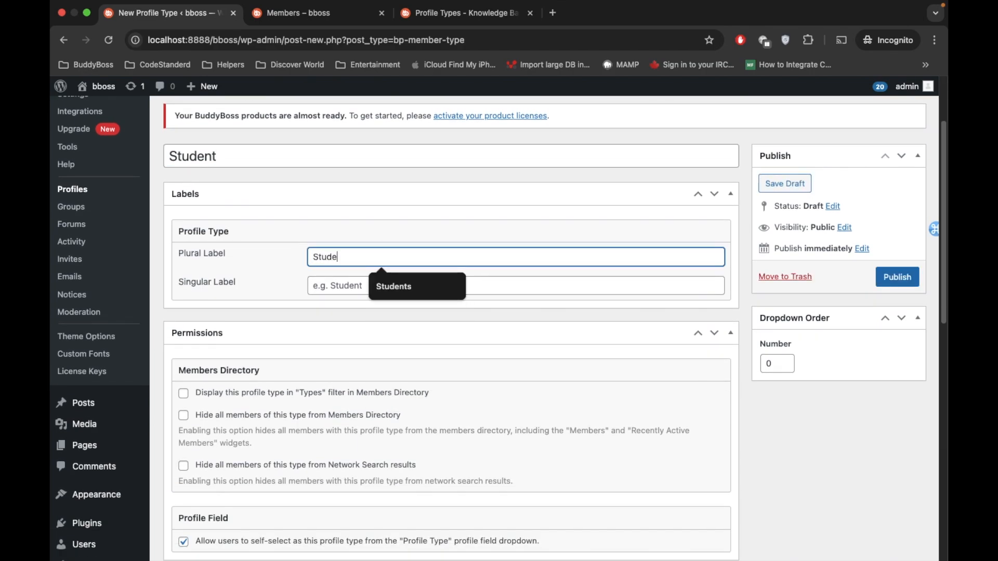
{"action": "type", "text": "nt"}
{"action": "key", "text": "Down"}
{"action": "key", "text": "Return"}
{"action": "left_click", "coordinate": [390, 283]}
{"action": "type", "text": "Students"}
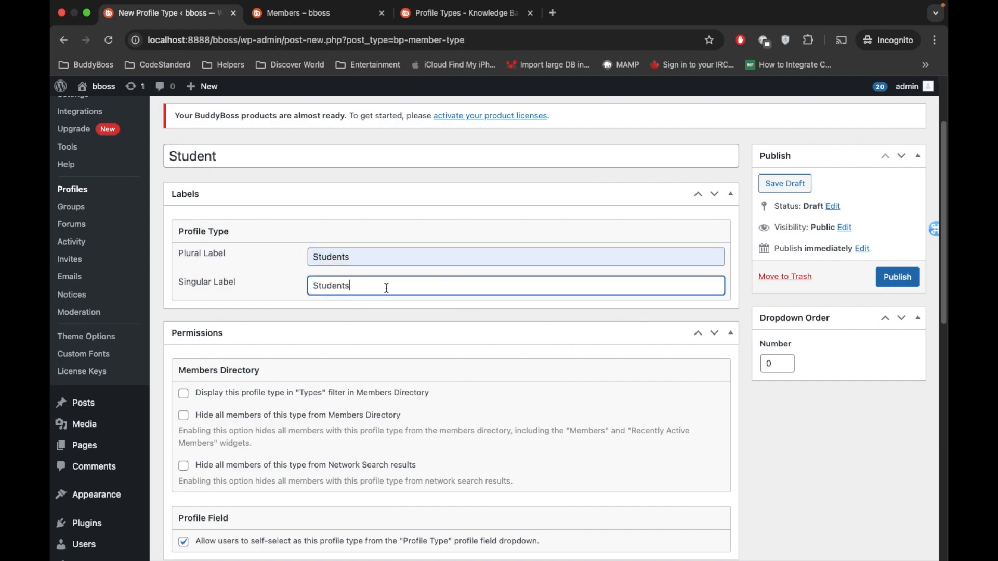
Step: Display the Student type in the Members Directory "Types" filter, and set its label colors to Custom with a blue background
{"action": "left_click", "coordinate": [183, 394]}
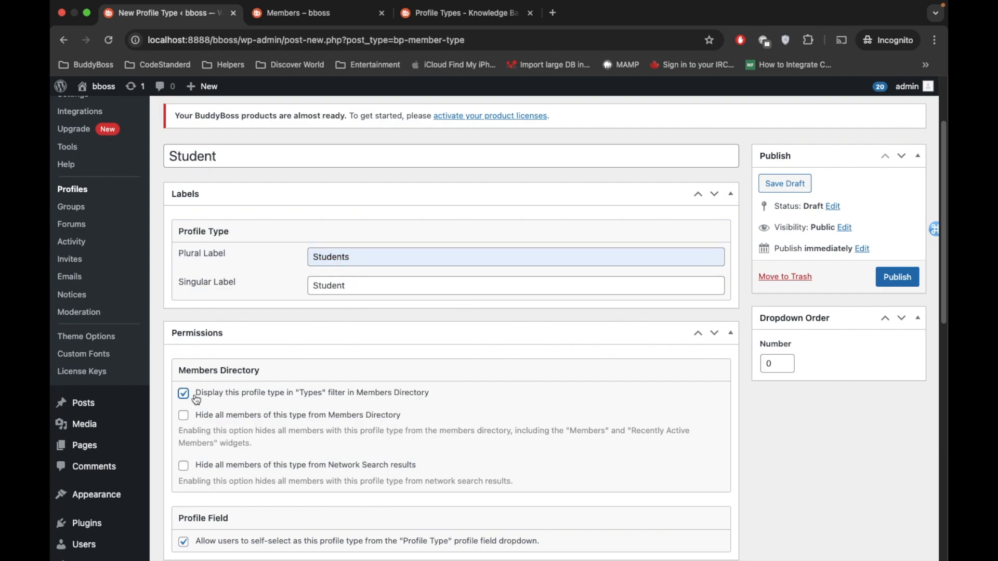
{"action": "scroll", "coordinate": [341, 398], "scroll_direction": "down", "scroll_amount": 7}
{"action": "scroll", "coordinate": [341, 399], "scroll_direction": "down", "scroll_amount": 3}
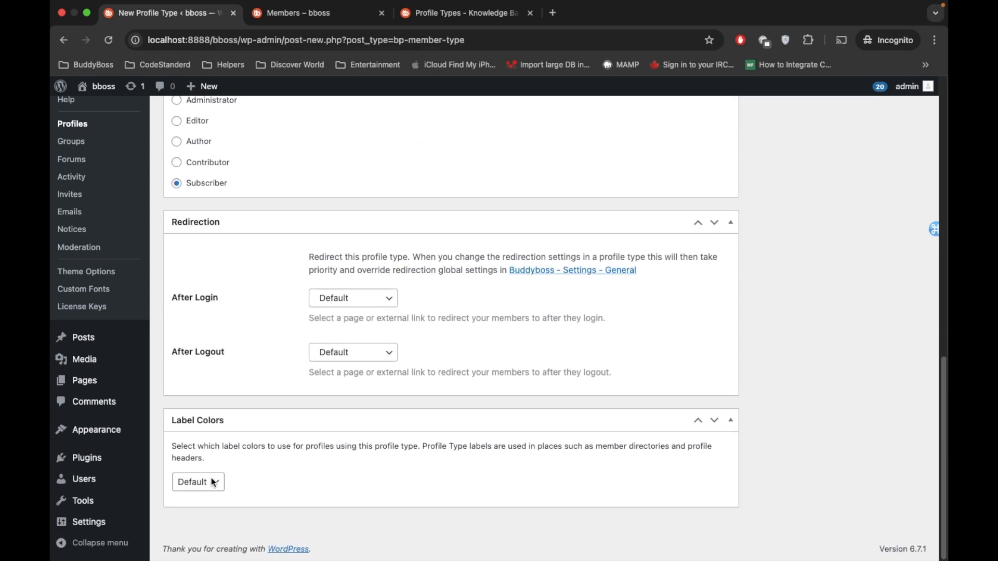
{"action": "left_click", "coordinate": [208, 492]}
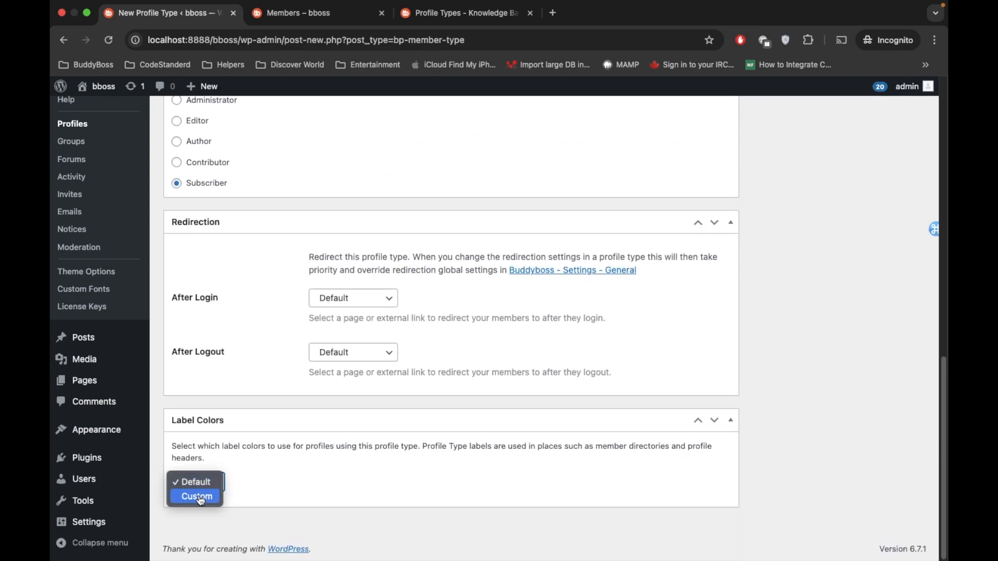
{"action": "left_click", "coordinate": [200, 497]}
{"action": "scroll", "coordinate": [372, 454], "scroll_direction": "down", "scroll_amount": 2}
{"action": "left_click", "coordinate": [200, 490]}
{"action": "scroll", "coordinate": [349, 388], "scroll_direction": "down", "scroll_amount": 4}
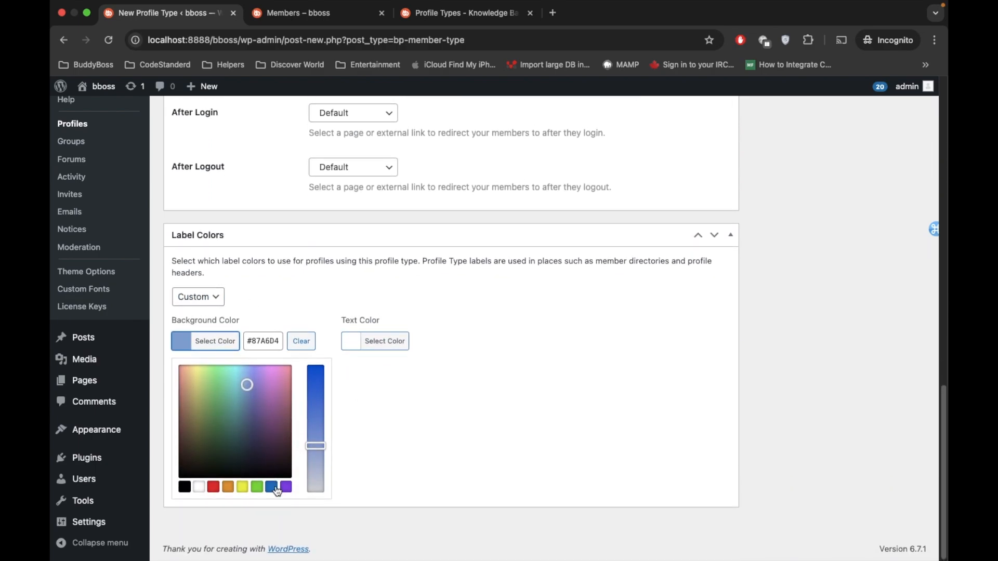
{"action": "left_click", "coordinate": [272, 489]}
{"action": "left_click", "coordinate": [407, 383]}
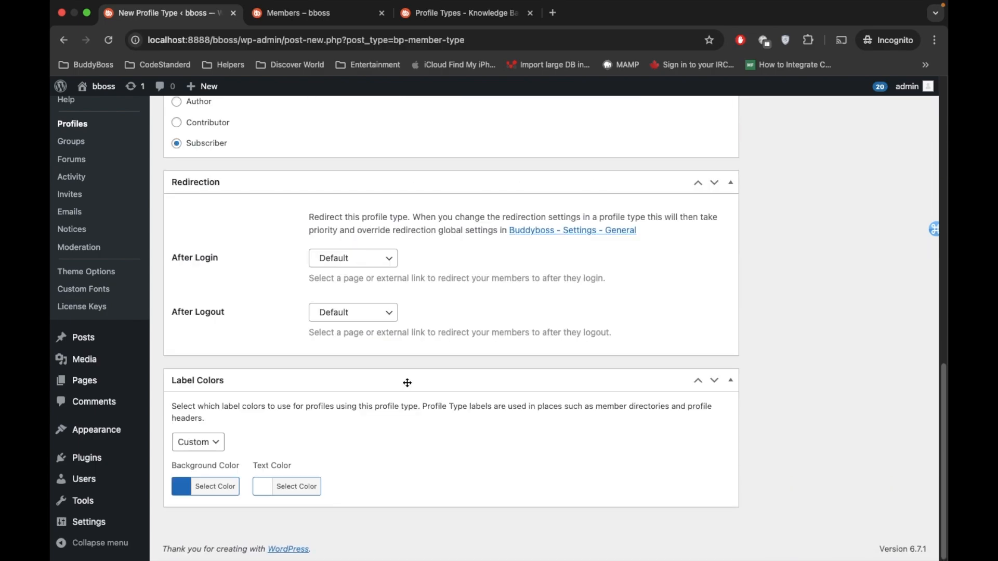
Step: Publish the Student profile type, and check the profile types list and the site's Members directory
{"action": "scroll", "coordinate": [580, 402], "scroll_direction": "up", "scroll_amount": 15}
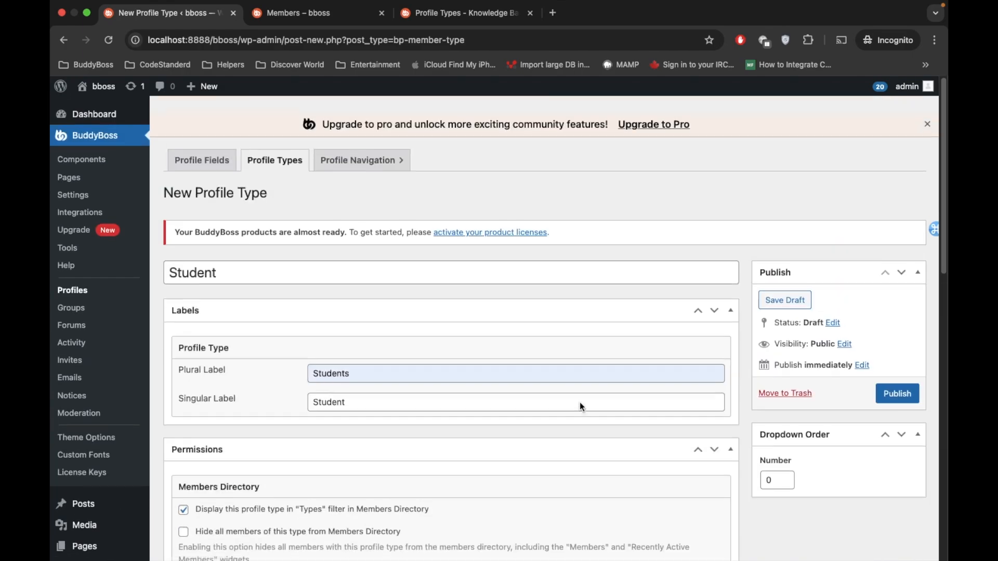
{"action": "left_click", "coordinate": [897, 378]}
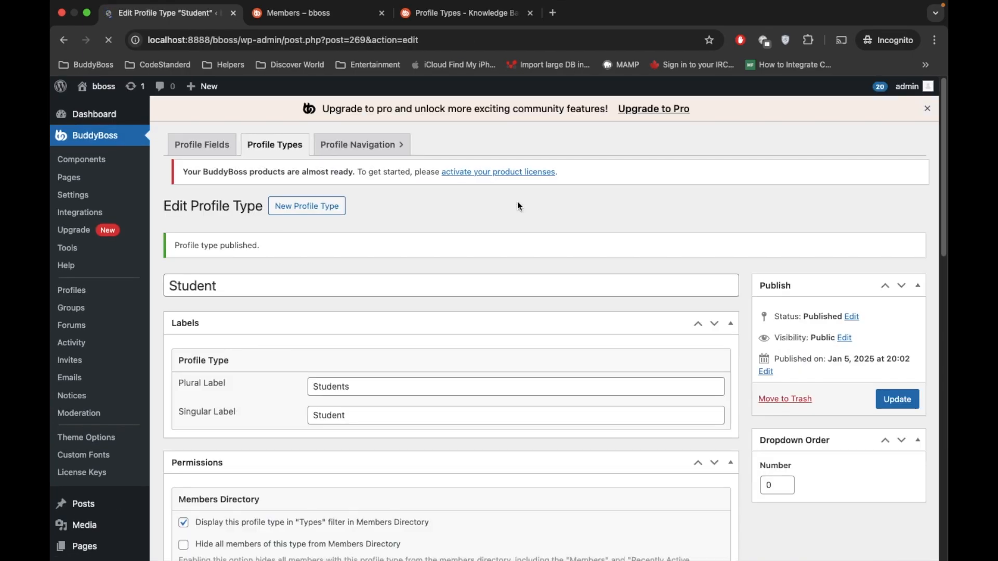
{"action": "left_click", "coordinate": [279, 145]}
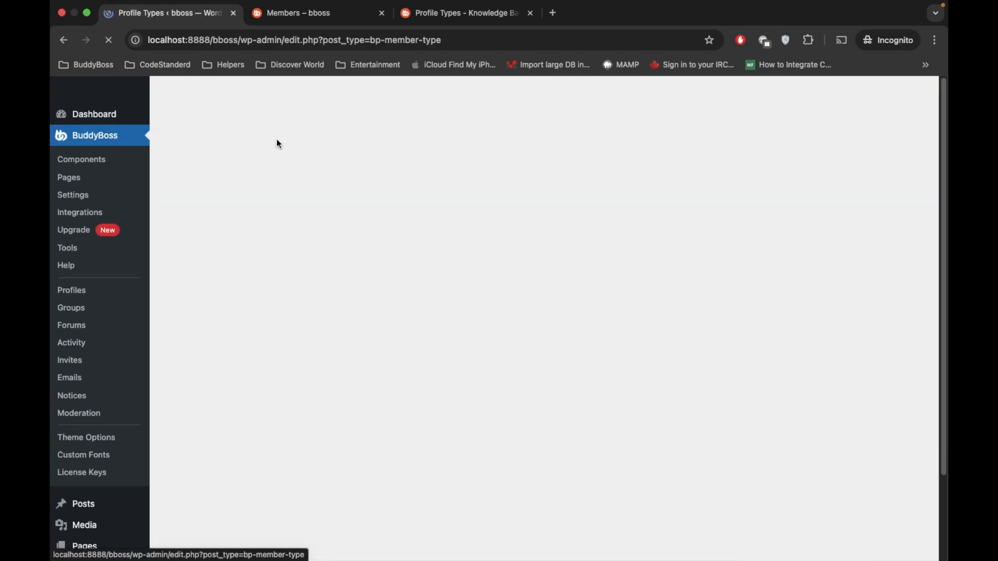
{"action": "left_click", "coordinate": [307, 12]}
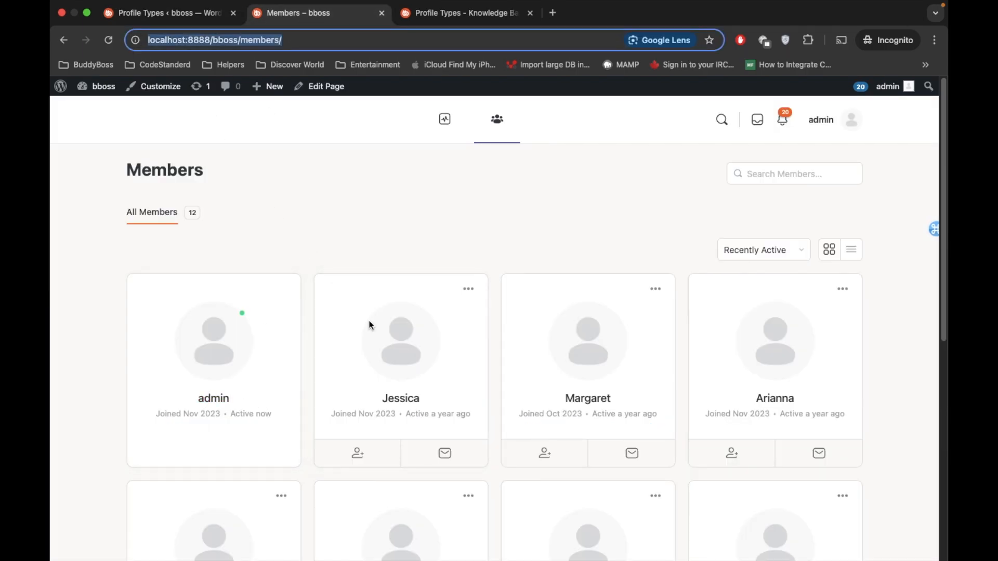
{"action": "left_click", "coordinate": [197, 16]}
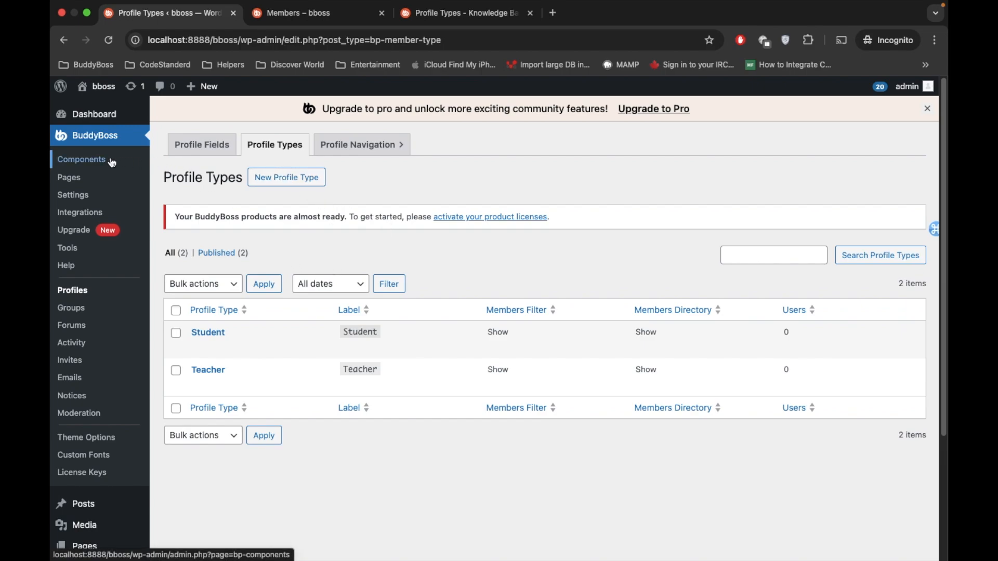
Step: Set the Default Profile Type to Students in the BuddyBoss profile settings and save the settings
{"action": "left_click", "coordinate": [64, 196]}
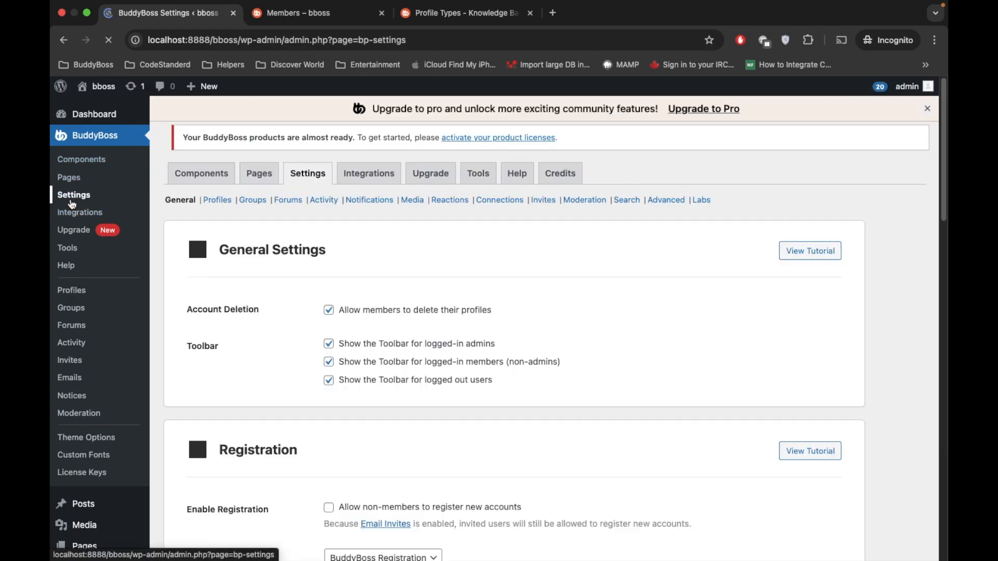
{"action": "left_click", "coordinate": [218, 222]}
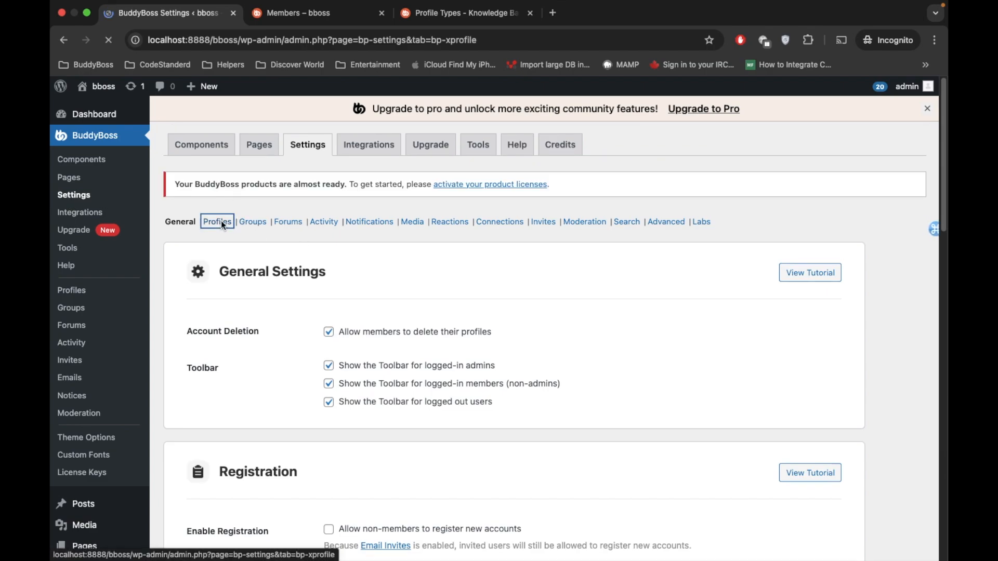
{"action": "scroll", "coordinate": [222, 223], "scroll_direction": "down", "scroll_amount": 20}
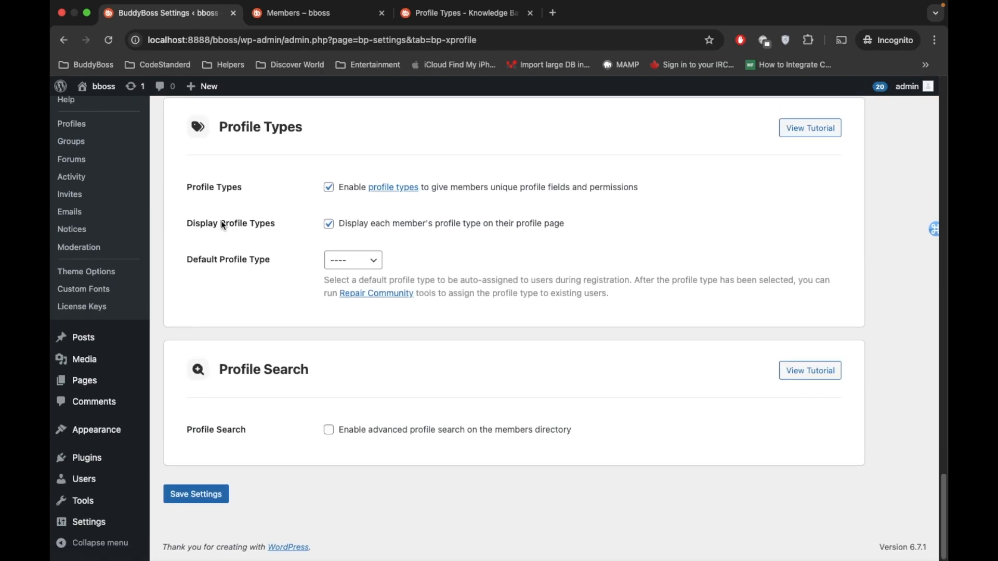
{"action": "left_click", "coordinate": [370, 265]}
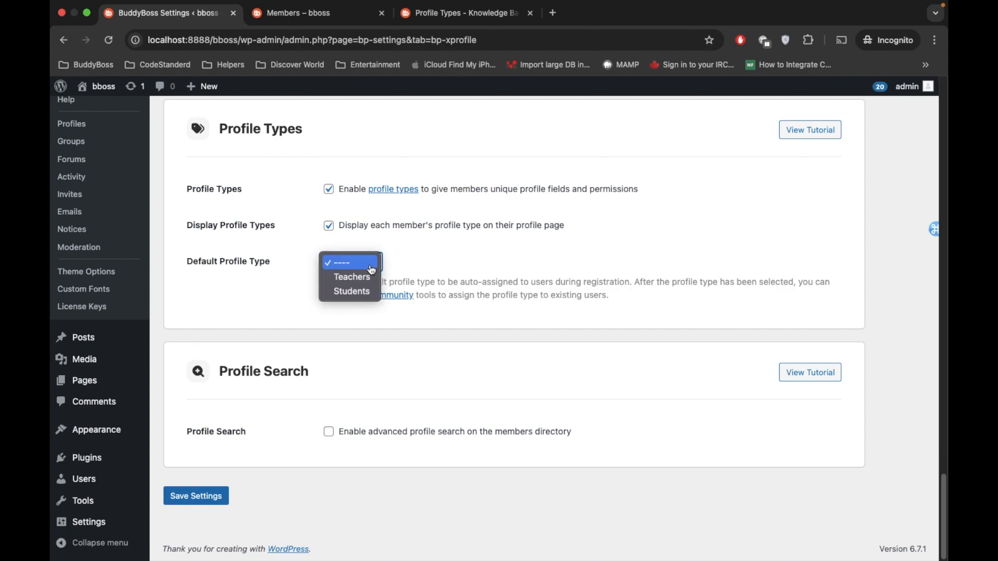
{"action": "left_click", "coordinate": [366, 294]}
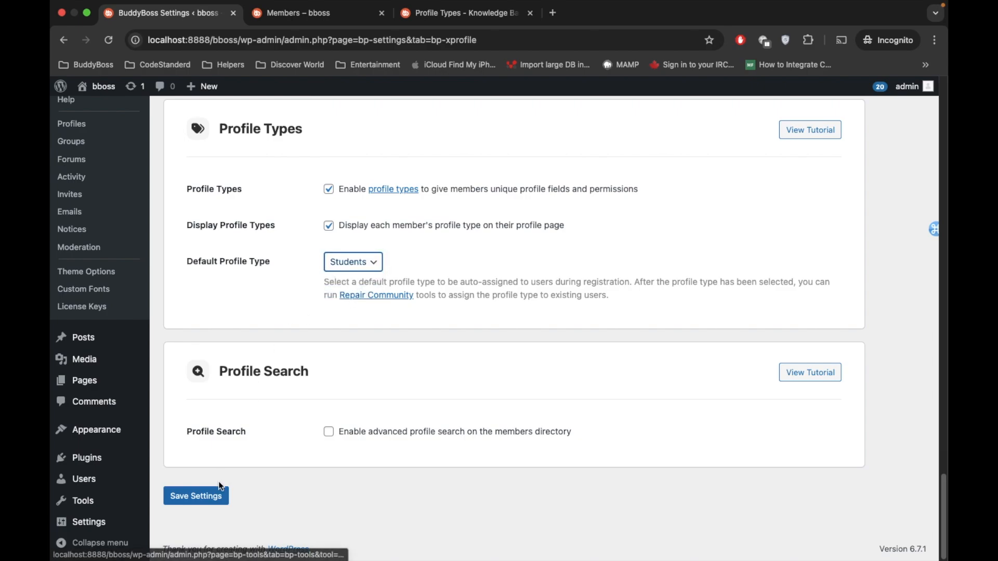
{"action": "left_click", "coordinate": [203, 498]}
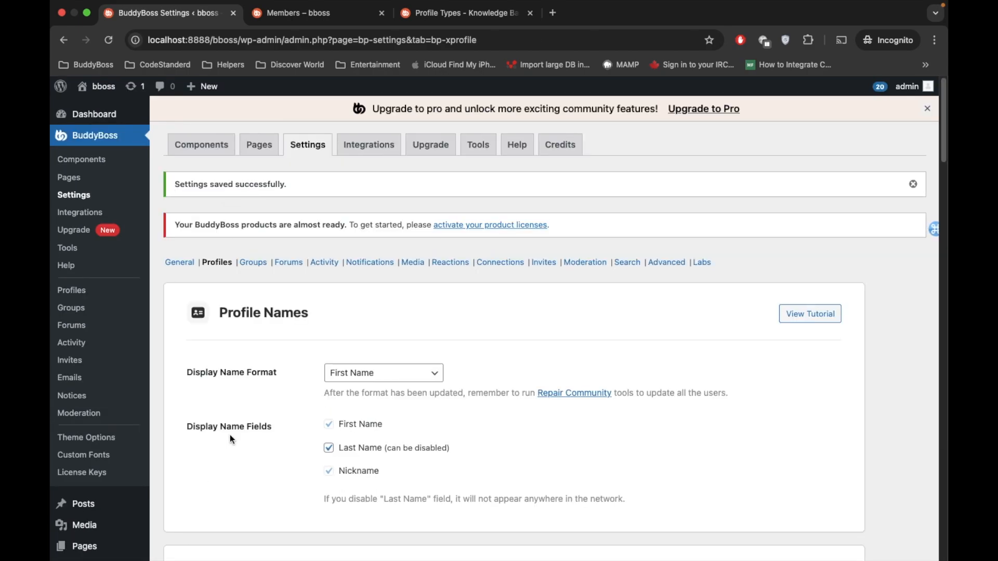
Step: Open the extended profile of the first subscriber in the WordPress users list
{"action": "scroll", "coordinate": [284, 339], "scroll_direction": "down", "scroll_amount": 15}
{"action": "scroll", "coordinate": [283, 339], "scroll_direction": "up", "scroll_amount": 15}
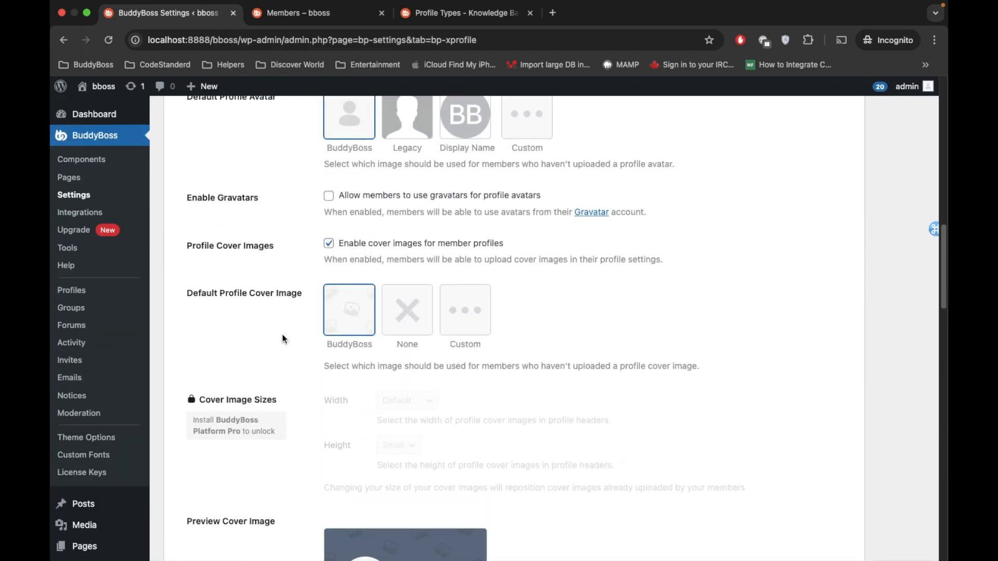
{"action": "scroll", "coordinate": [65, 255], "scroll_direction": "down", "scroll_amount": 15}
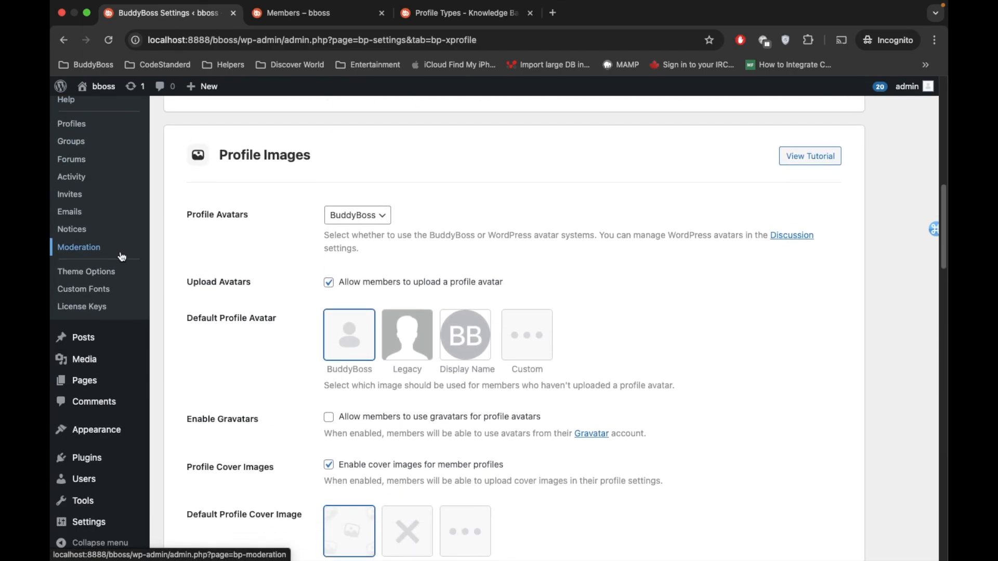
{"action": "left_click", "coordinate": [84, 477]}
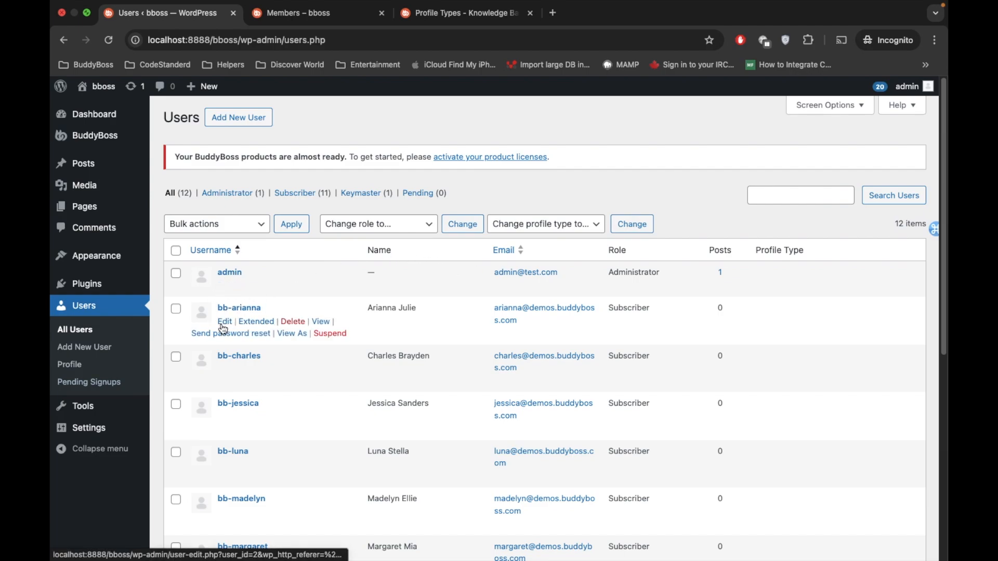
{"action": "left_click", "coordinate": [224, 323]}
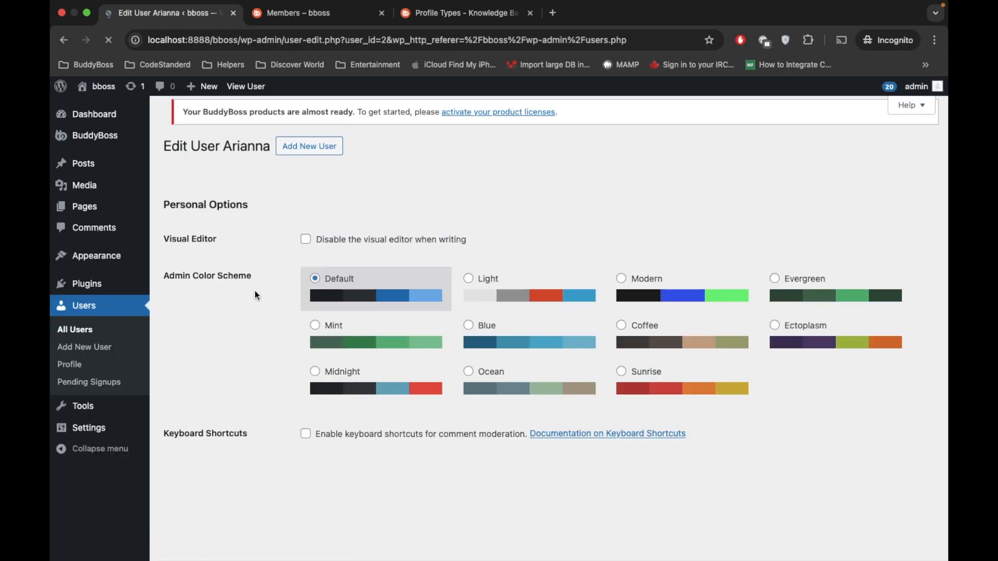
{"action": "scroll", "coordinate": [210, 304], "scroll_direction": "down", "scroll_amount": 5}
{"action": "scroll", "coordinate": [210, 304], "scroll_direction": "up", "scroll_amount": 5}
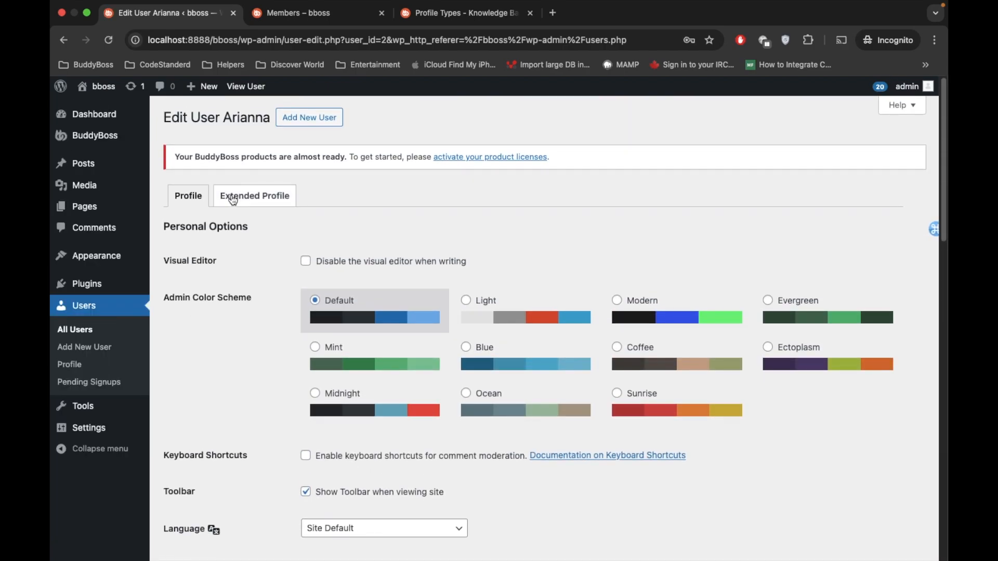
{"action": "left_click", "coordinate": [233, 199]}
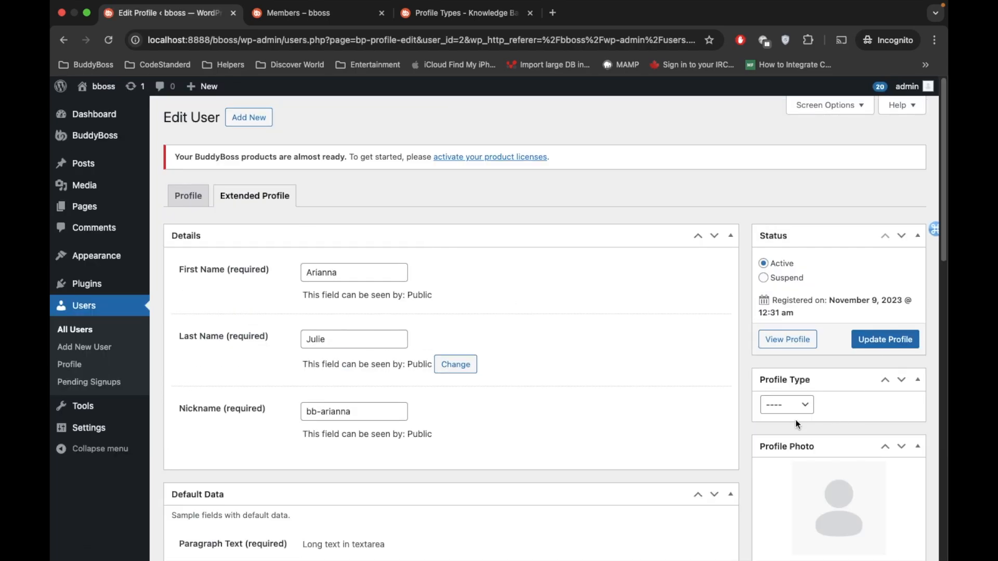
Step: Set this user's profile type to Teacher and update the profile
{"action": "left_click", "coordinate": [792, 411]}
{"action": "left_click", "coordinate": [790, 420]}
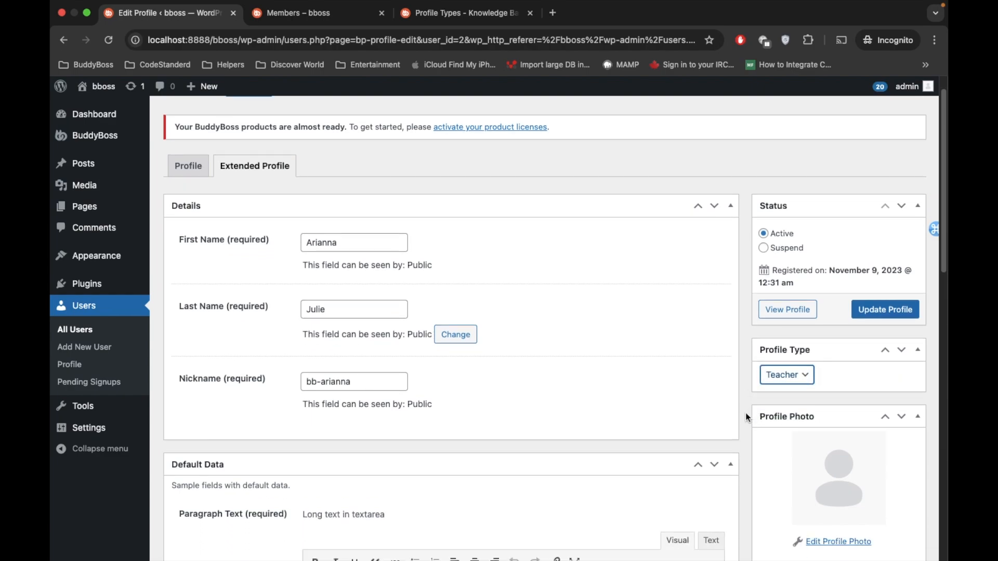
{"action": "scroll", "coordinate": [745, 413], "scroll_direction": "down", "scroll_amount": 2}
{"action": "scroll", "coordinate": [757, 408], "scroll_direction": "up", "scroll_amount": 1}
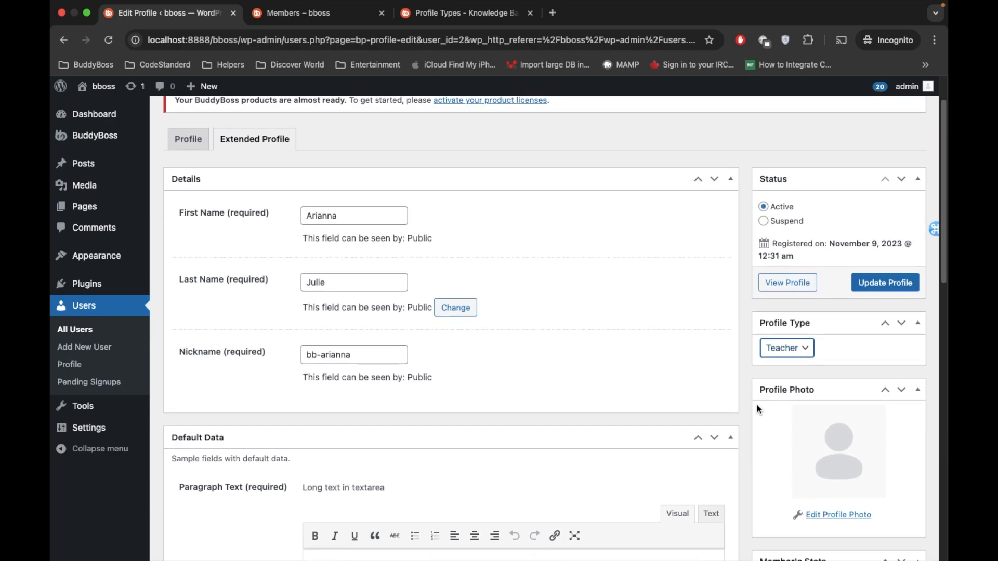
{"action": "left_click", "coordinate": [883, 289]}
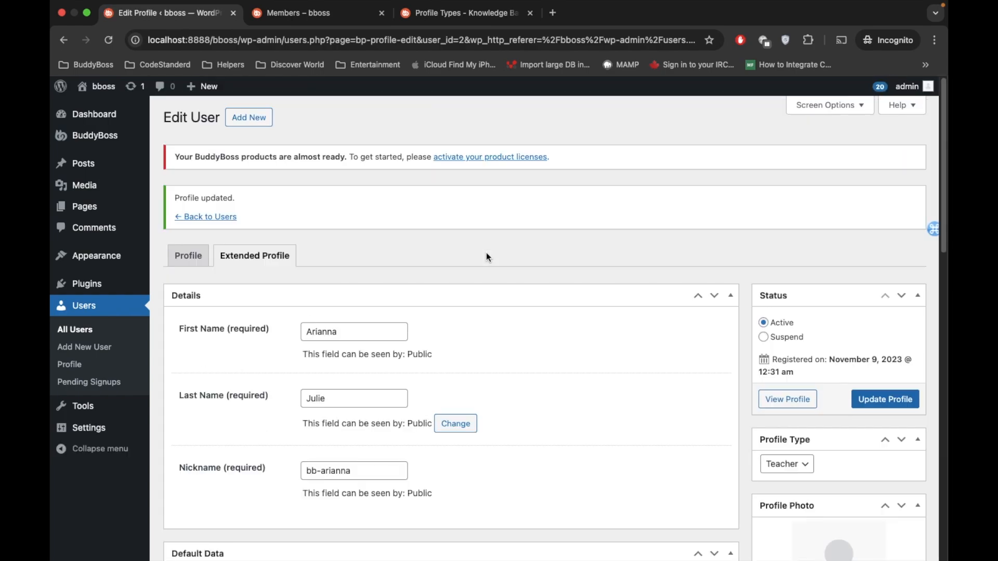
Step: Reload the site's Members directory and check the profile type labels on the member cards
{"action": "left_click", "coordinate": [289, 13]}
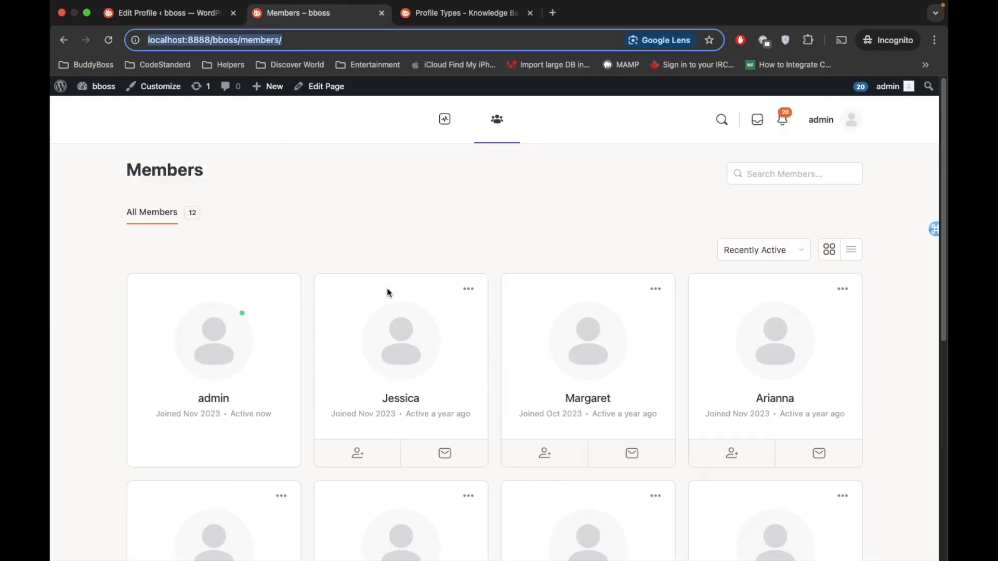
{"action": "scroll", "coordinate": [395, 289], "scroll_direction": "down", "scroll_amount": 3}
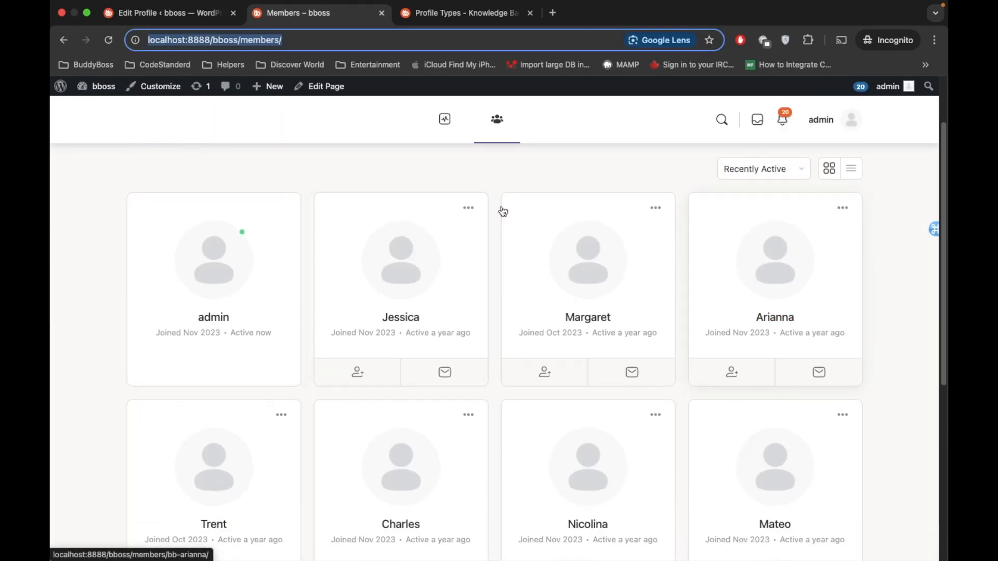
{"action": "left_click", "coordinate": [108, 40]}
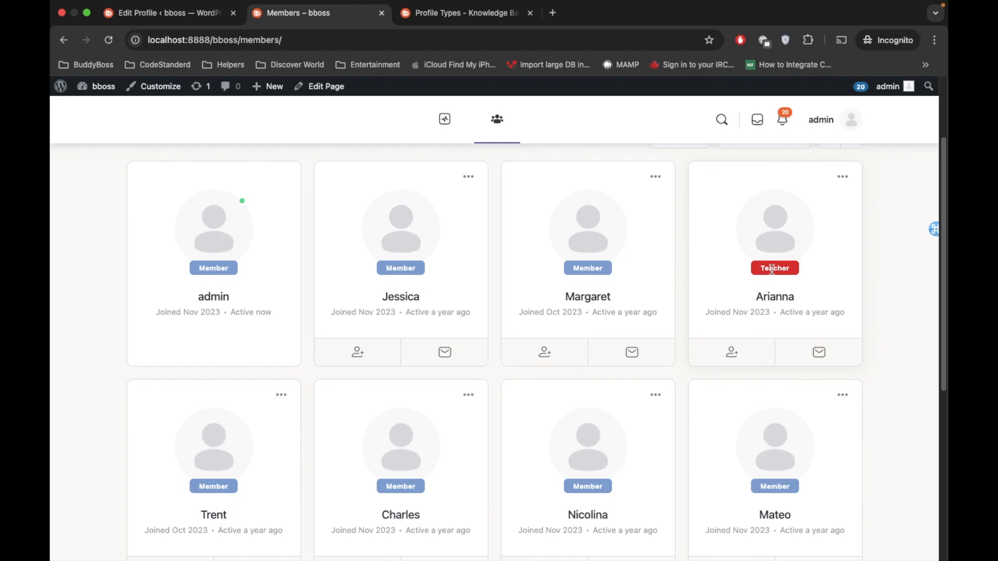
{"action": "scroll", "coordinate": [276, 263], "scroll_direction": "down", "scroll_amount": 6}
{"action": "scroll", "coordinate": [275, 263], "scroll_direction": "up", "scroll_amount": 9}
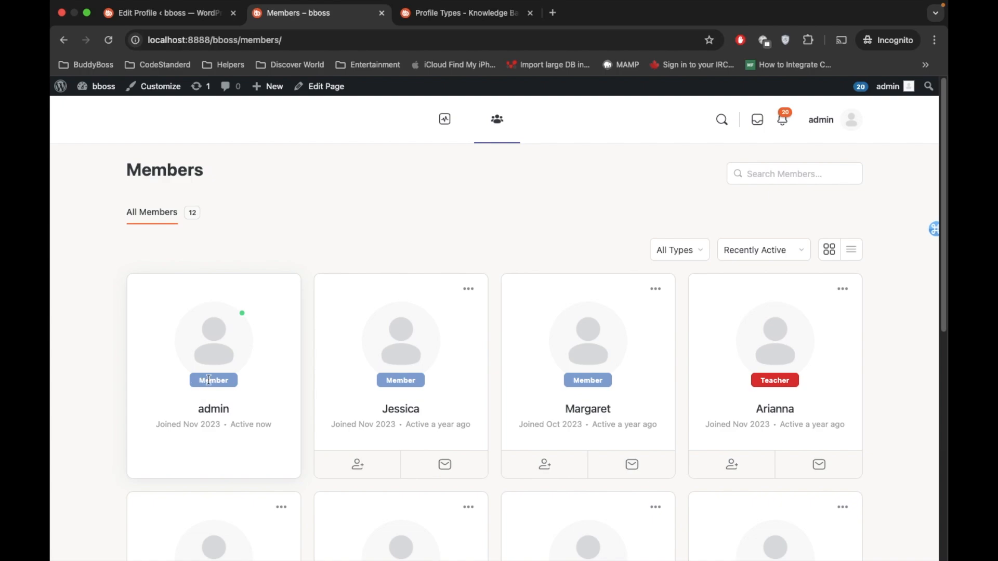
{"action": "scroll", "coordinate": [445, 310], "scroll_direction": "down", "scroll_amount": 3}
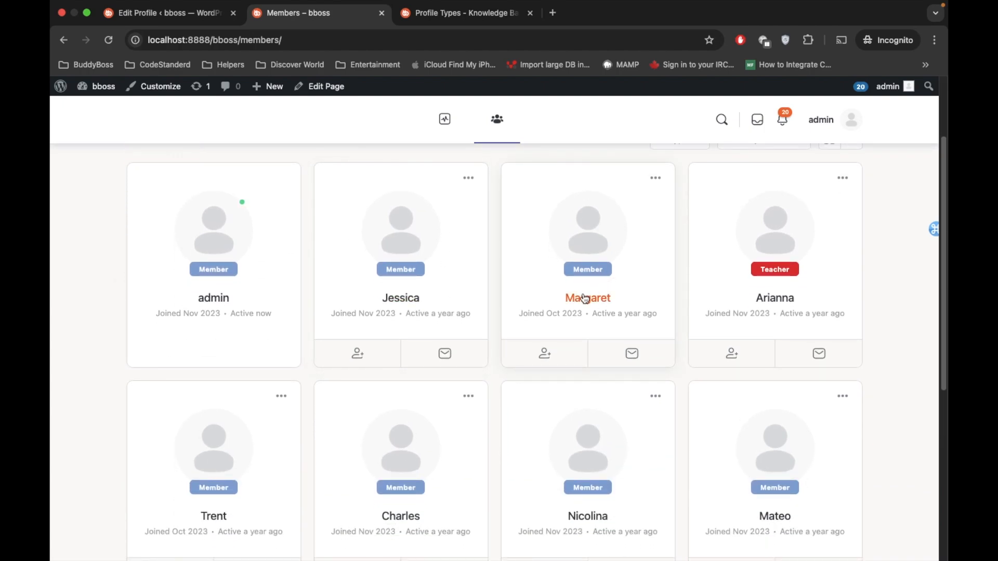
Step: Assign the Student profile type to the sixth subscriber in the users list through the extended profile, and update the profile
{"action": "left_click", "coordinate": [206, 15]}
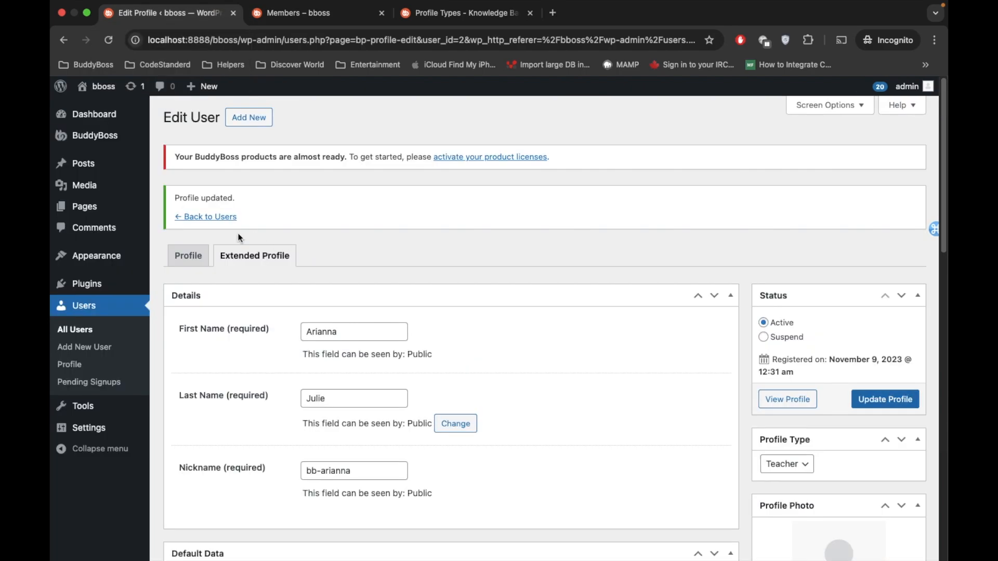
{"action": "left_click", "coordinate": [220, 215]}
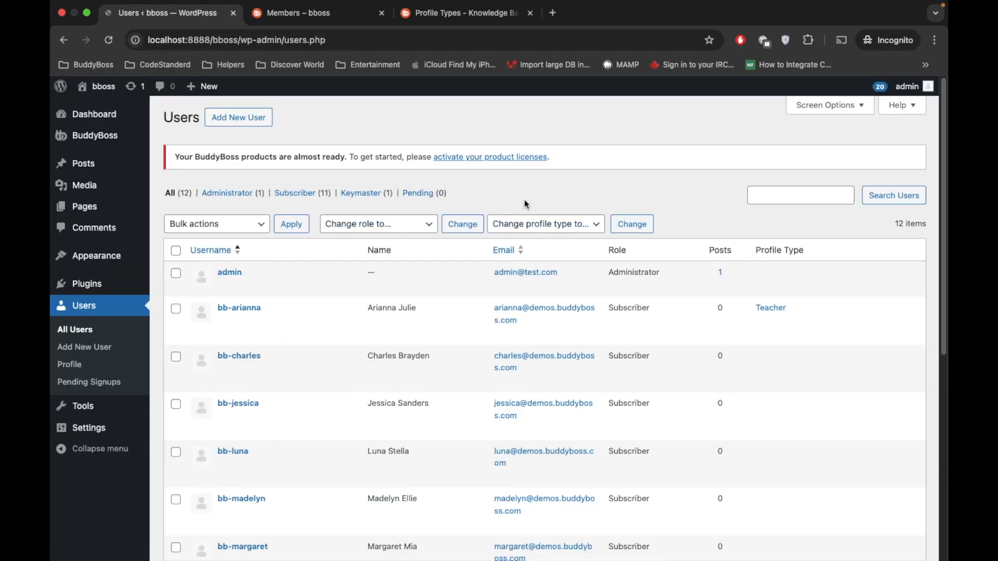
{"action": "scroll", "coordinate": [364, 272], "scroll_direction": "down", "scroll_amount": 6}
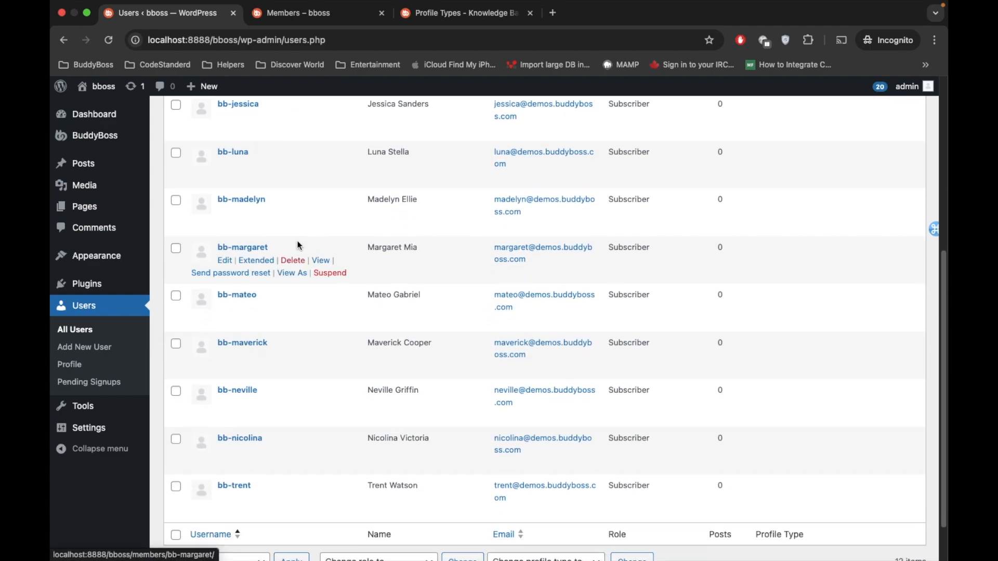
{"action": "left_click", "coordinate": [225, 262]}
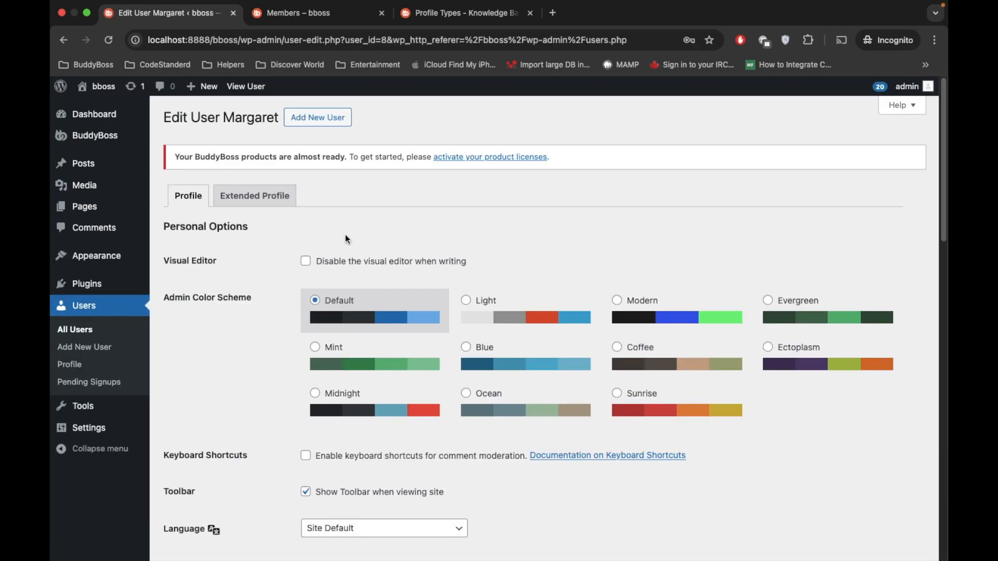
{"action": "left_click", "coordinate": [256, 196]}
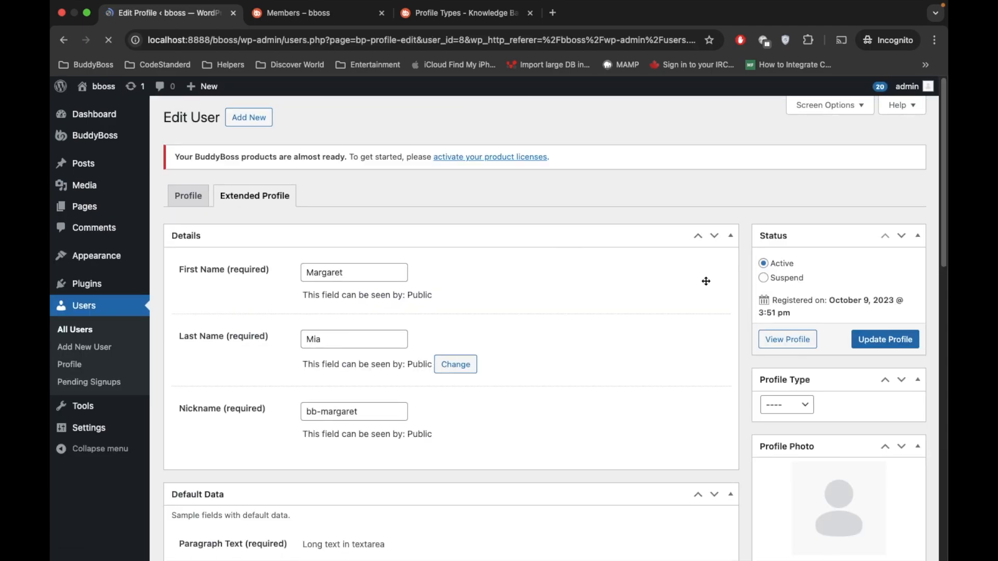
{"action": "left_click", "coordinate": [784, 405]}
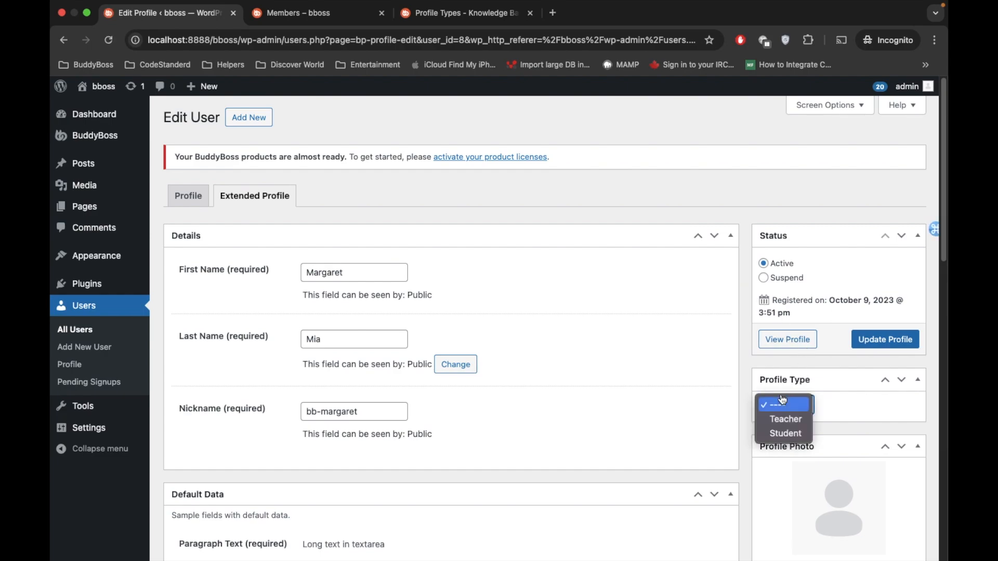
{"action": "left_click", "coordinate": [782, 430]}
{"action": "left_click", "coordinate": [889, 341]}
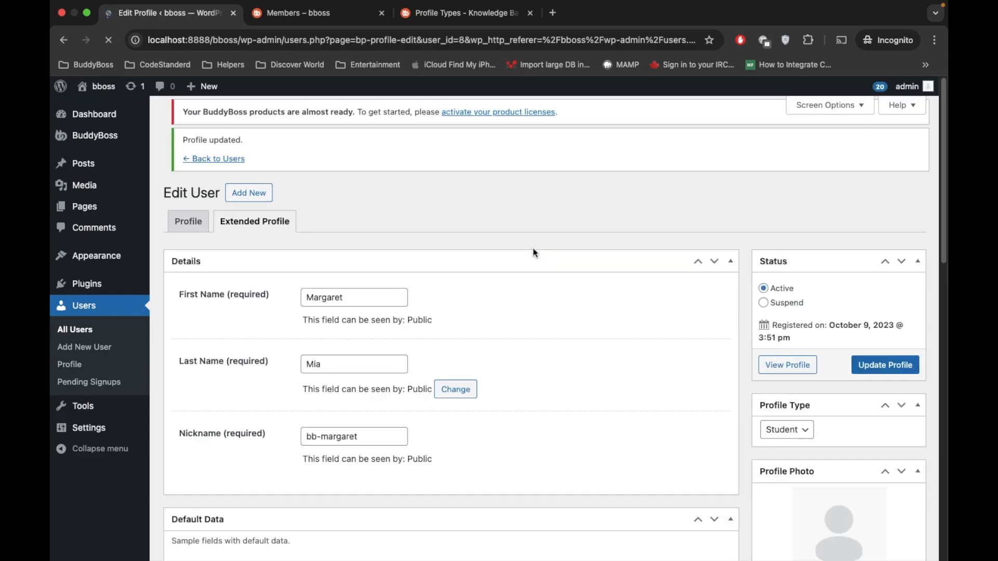
Step: Refresh the Members directory to examine the label of the member assigned the Student type
{"action": "left_click", "coordinate": [449, 20]}
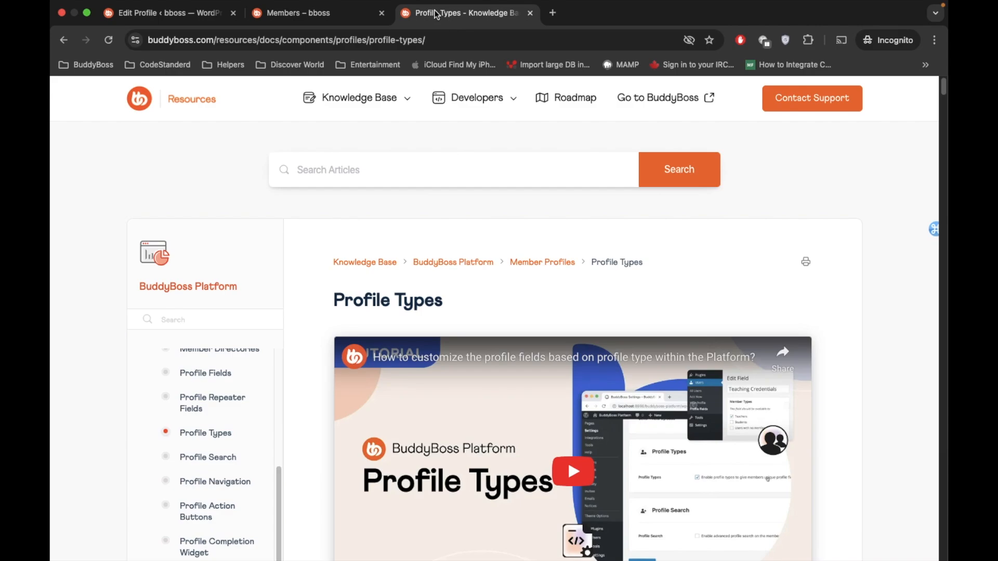
{"action": "left_click", "coordinate": [335, 8]}
{"action": "left_click", "coordinate": [109, 39]}
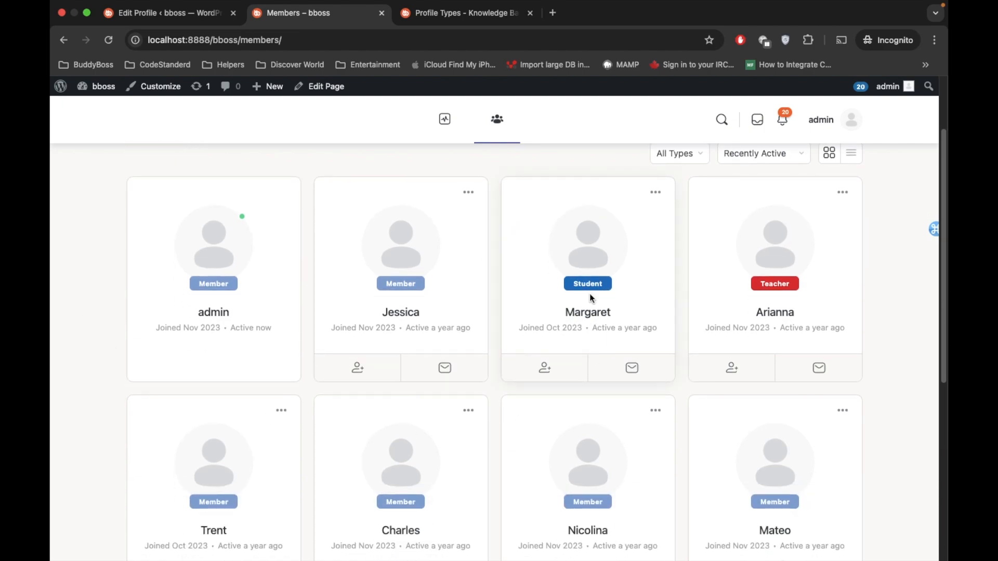
{"action": "scroll", "coordinate": [592, 299], "scroll_direction": "up", "scroll_amount": 2}
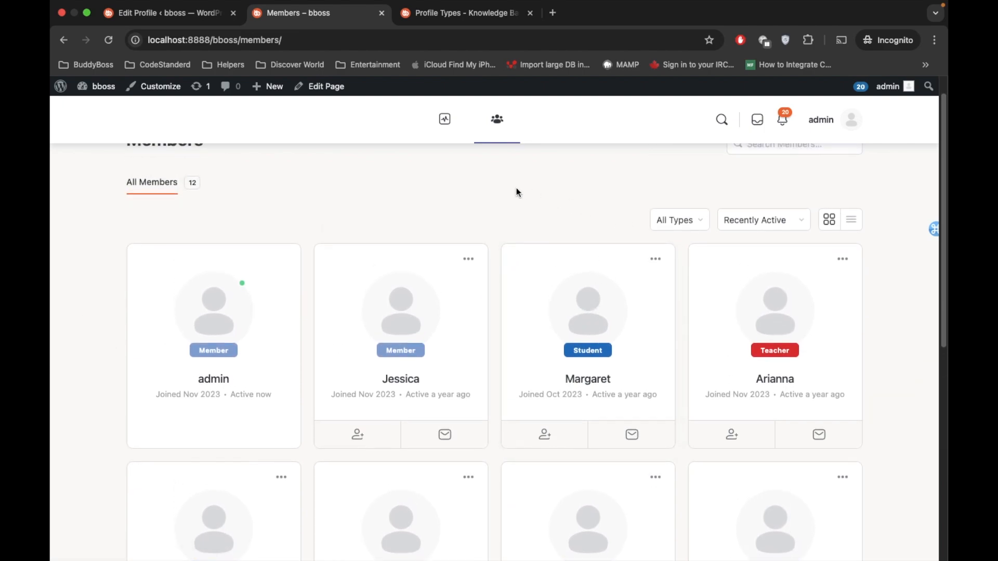
Step: Filter the Members directory by Teachers and by Students, and return the filter to All Types
{"action": "scroll", "coordinate": [516, 193], "scroll_direction": "up", "scroll_amount": 1}
{"action": "left_click", "coordinate": [697, 232]}
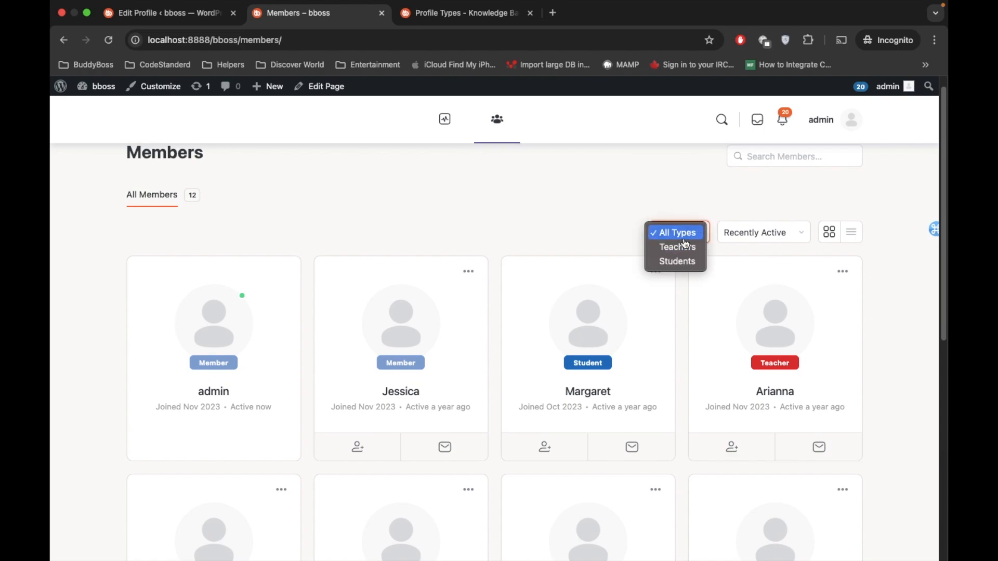
{"action": "left_click", "coordinate": [681, 247]}
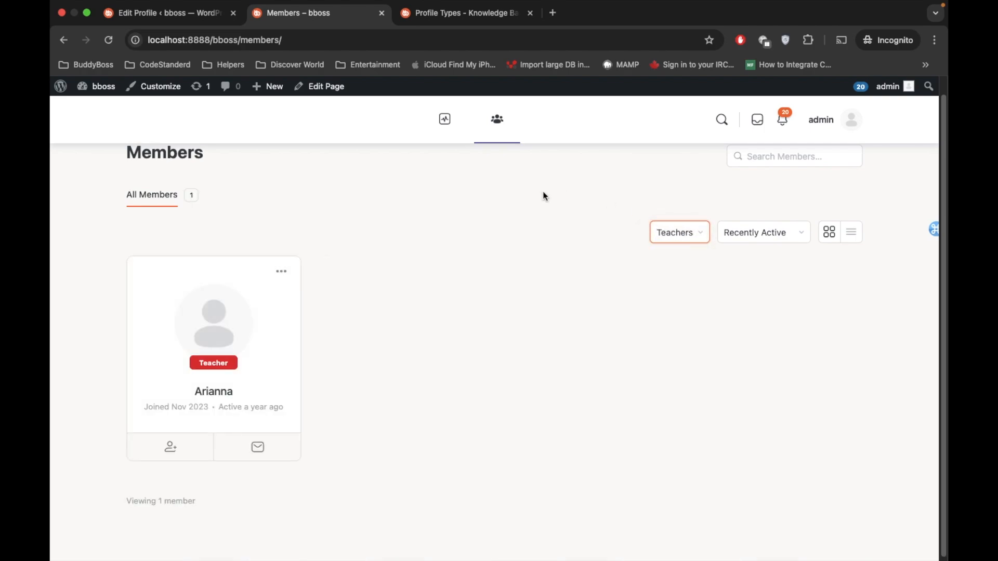
{"action": "left_click", "coordinate": [670, 233]}
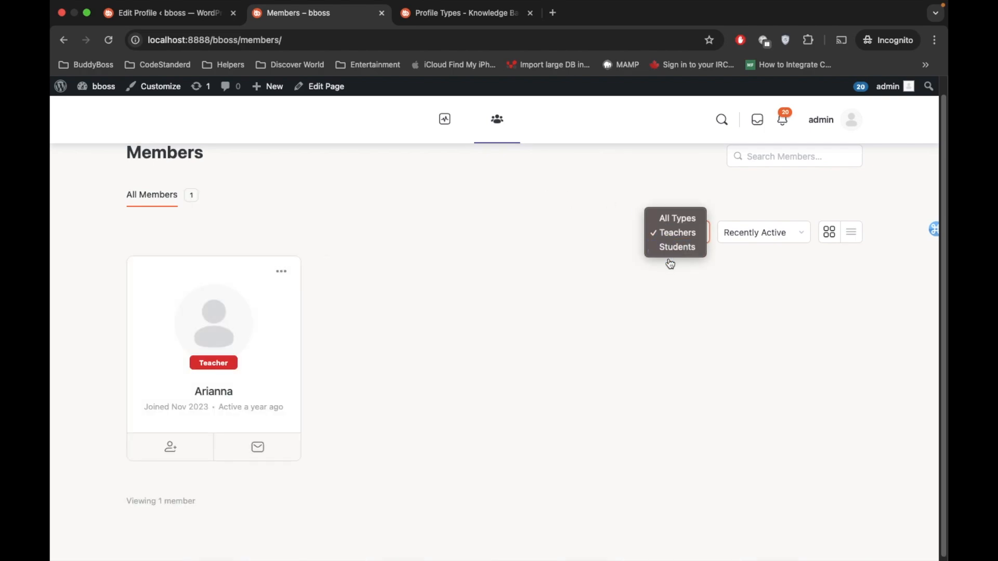
{"action": "left_click", "coordinate": [677, 247]}
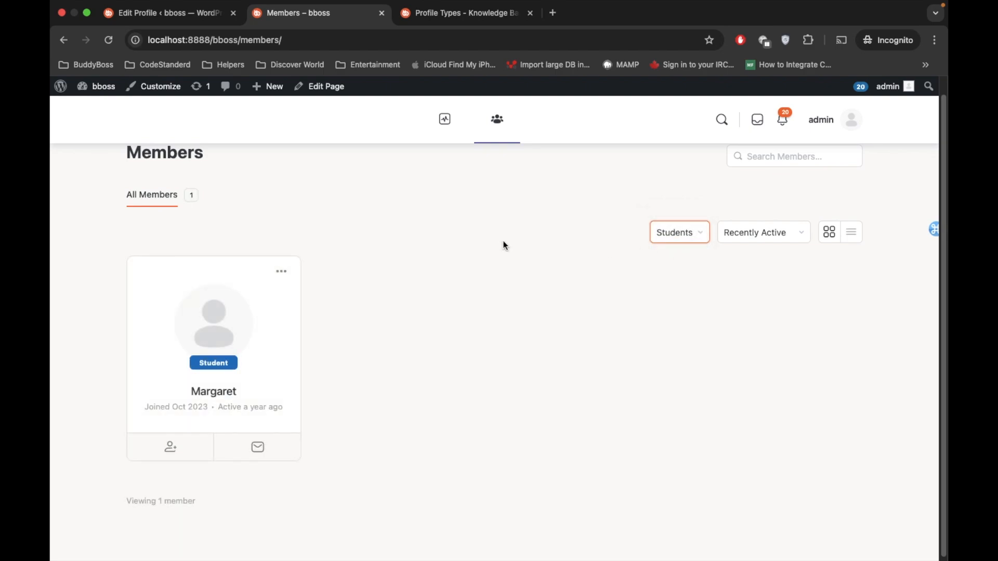
{"action": "left_click", "coordinate": [659, 241]}
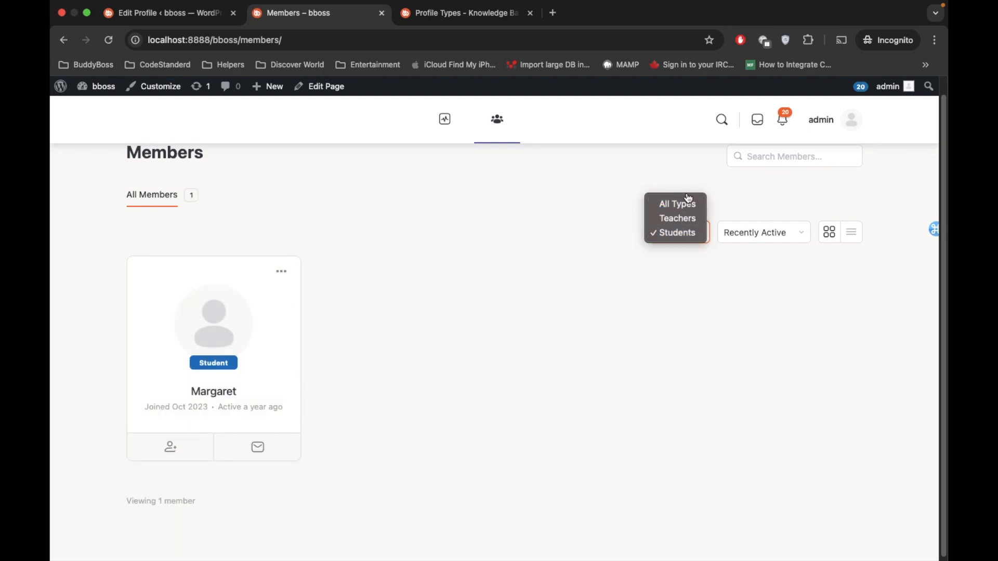
{"action": "left_click", "coordinate": [676, 202]}
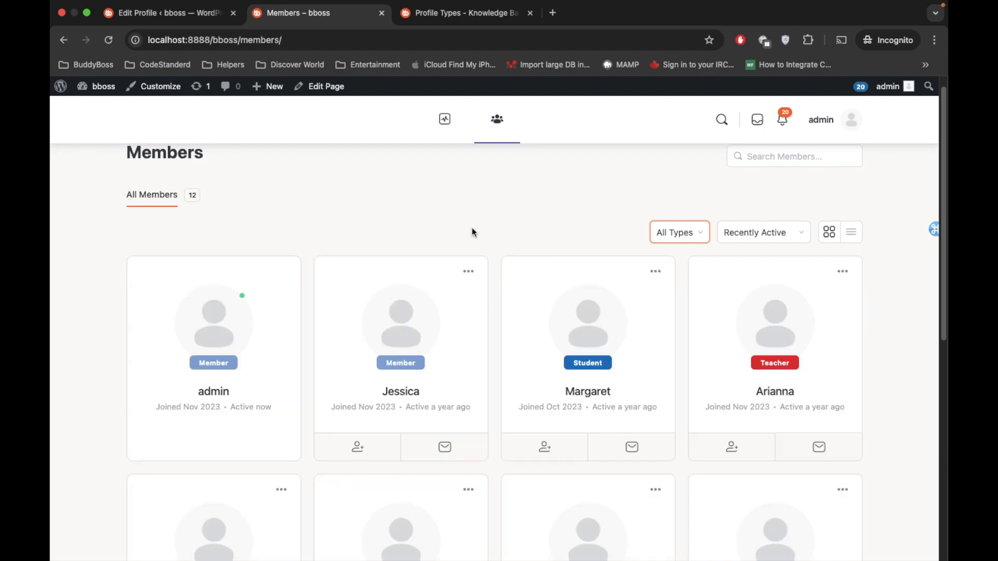